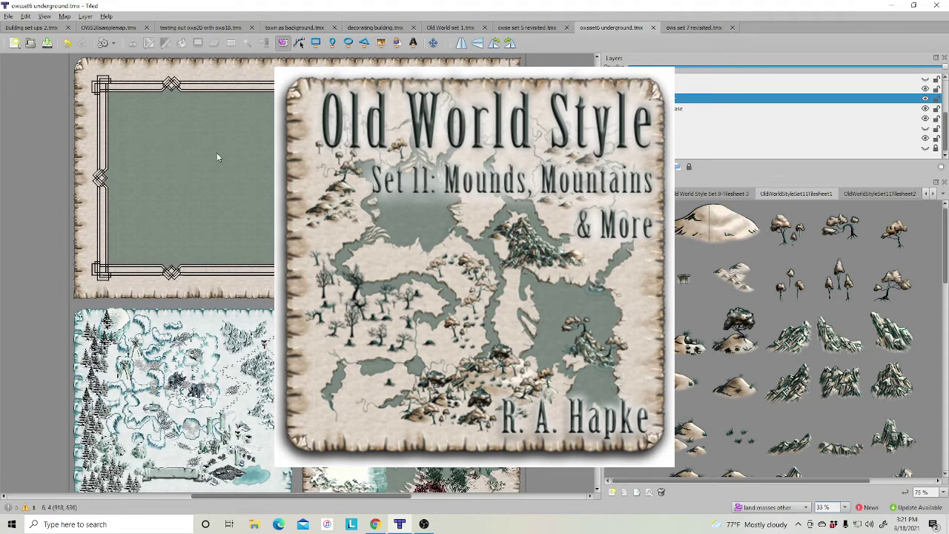
# - Hide the Top water layer so the frame shows plain parchment, and browse Tilesheet1
pyautogui.scroll(2, 217, 158)
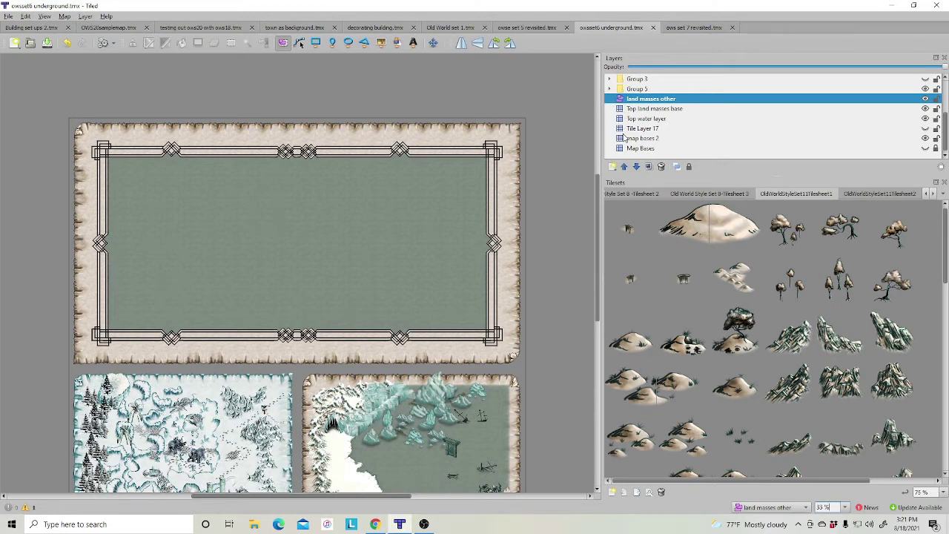
pyautogui.click(656, 120)
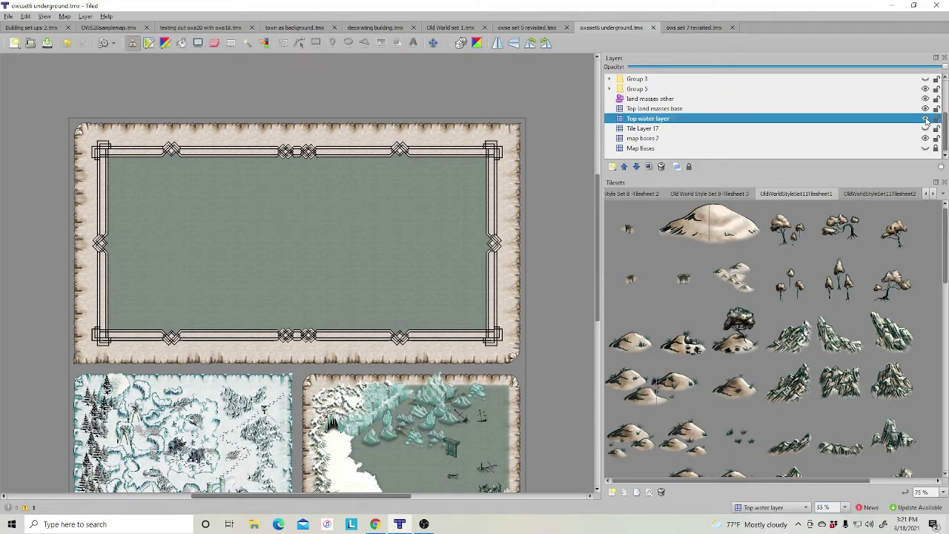
pyautogui.click(925, 119)
pyautogui.scroll(-5, 807, 251)
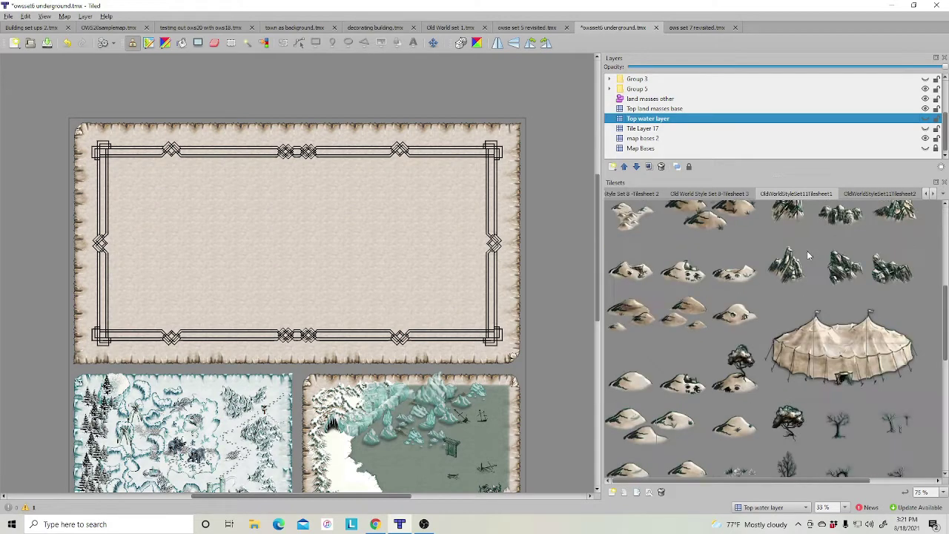
pyautogui.scroll(-3, 808, 255)
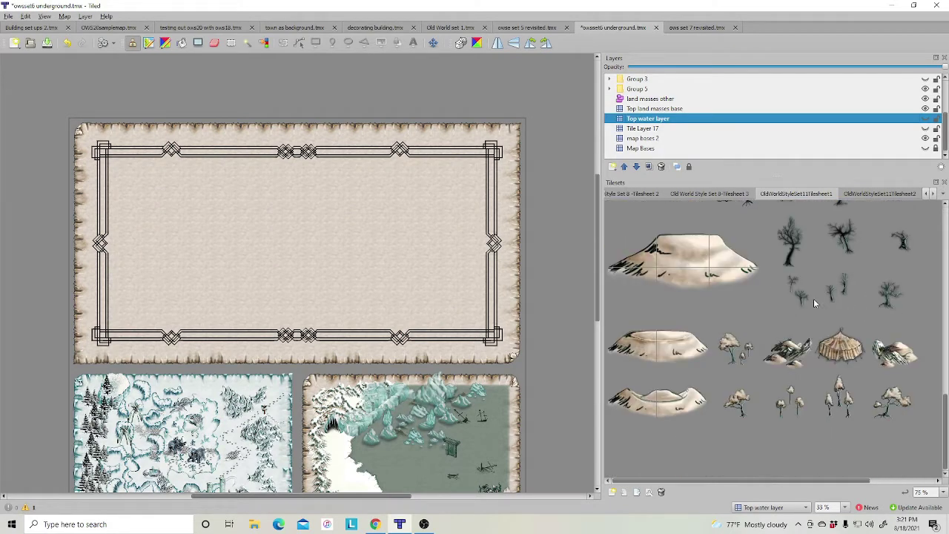
pyautogui.scroll(3, 814, 298)
pyautogui.scroll(-5, 805, 286)
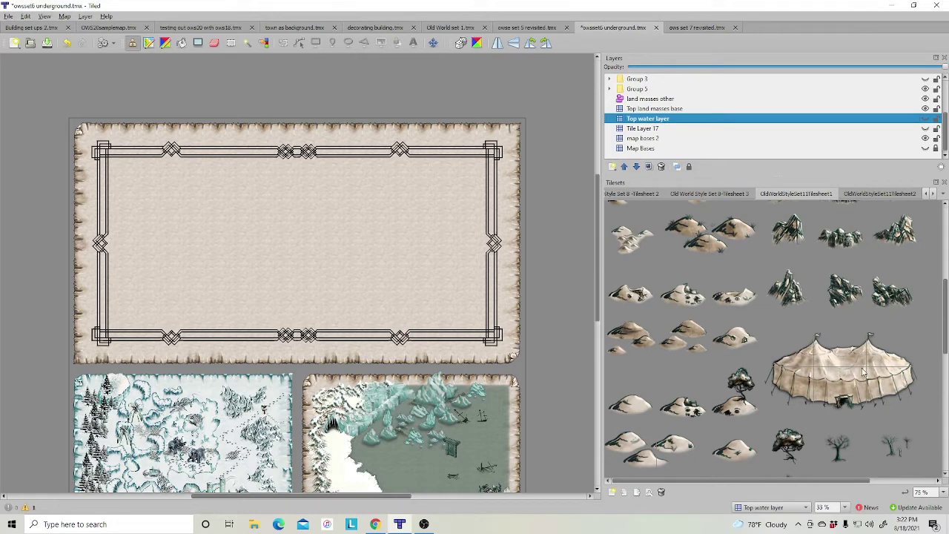
pyautogui.scroll(3, 864, 371)
pyautogui.scroll(2, 834, 347)
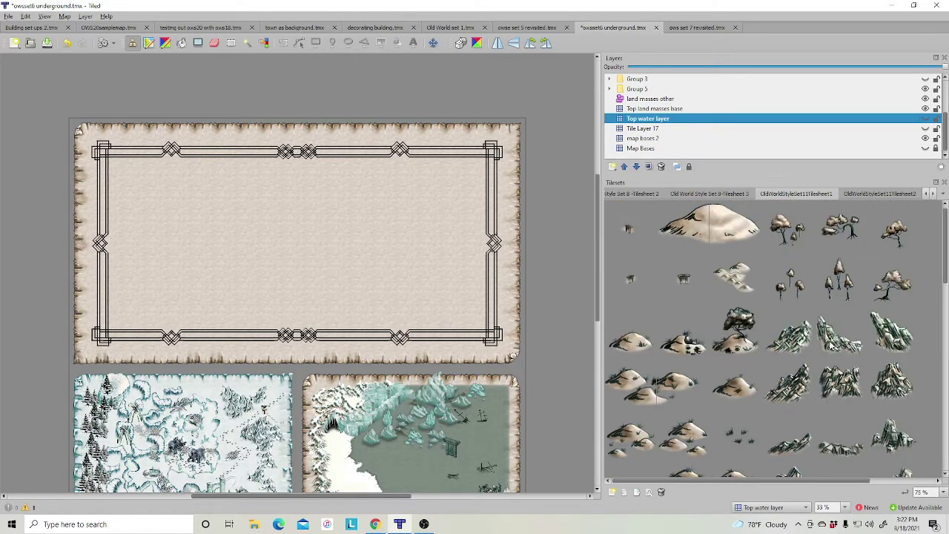
# - Show OldWorldStyleSet11Tilesheet2 and scroll through its water and coastline tiles
pyautogui.click(879, 194)
pyautogui.scroll(3, 747, 298)
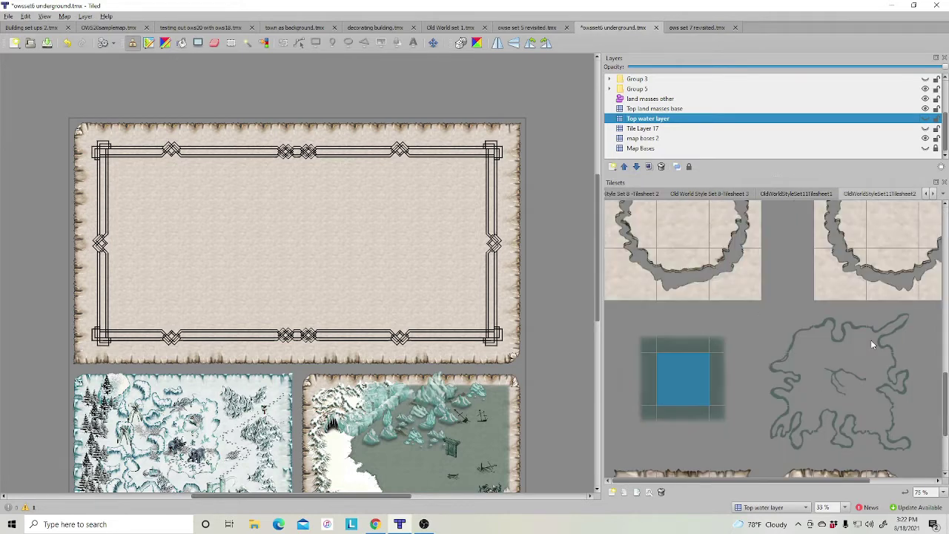
pyautogui.scroll(5, 836, 291)
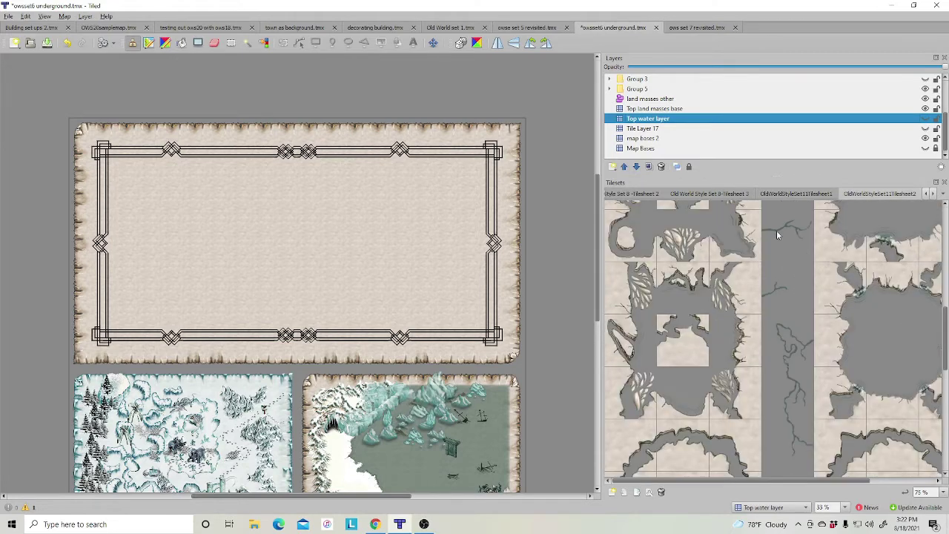
pyautogui.scroll(3, 839, 319)
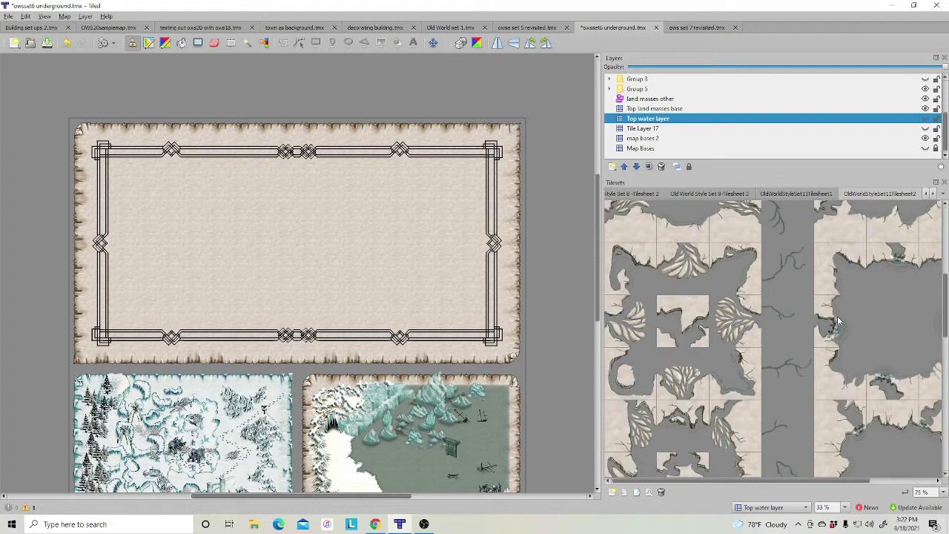
pyautogui.scroll(3, 891, 318)
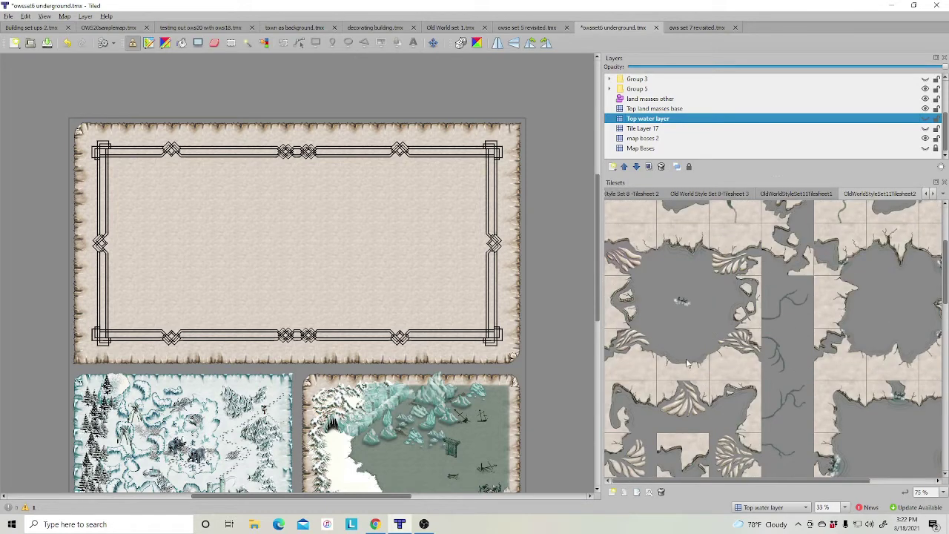
pyautogui.scroll(3, 777, 307)
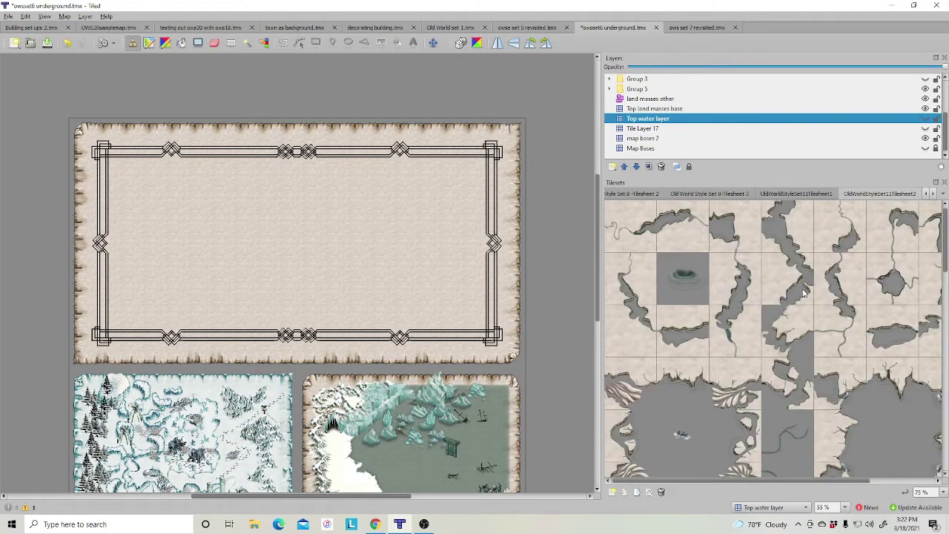
pyautogui.scroll(-3, 801, 391)
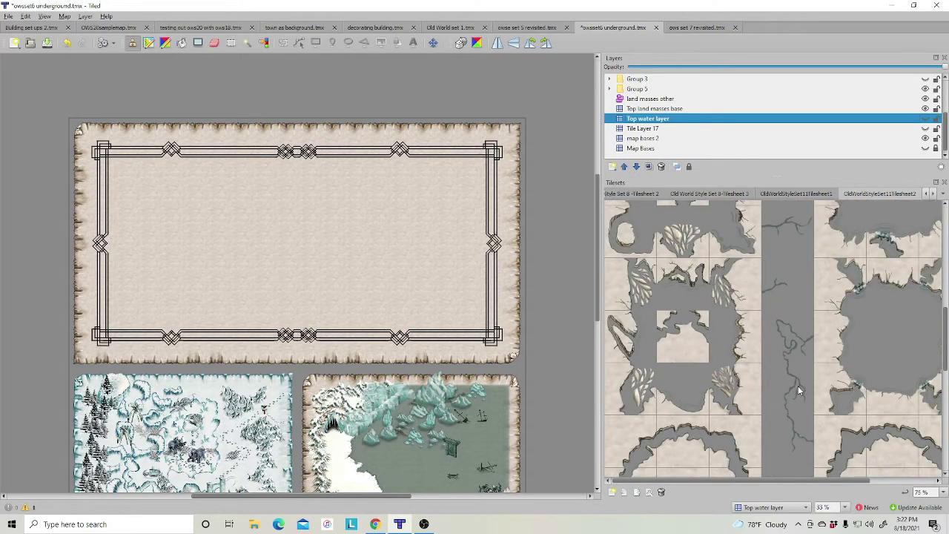
pyautogui.scroll(-5, 794, 394)
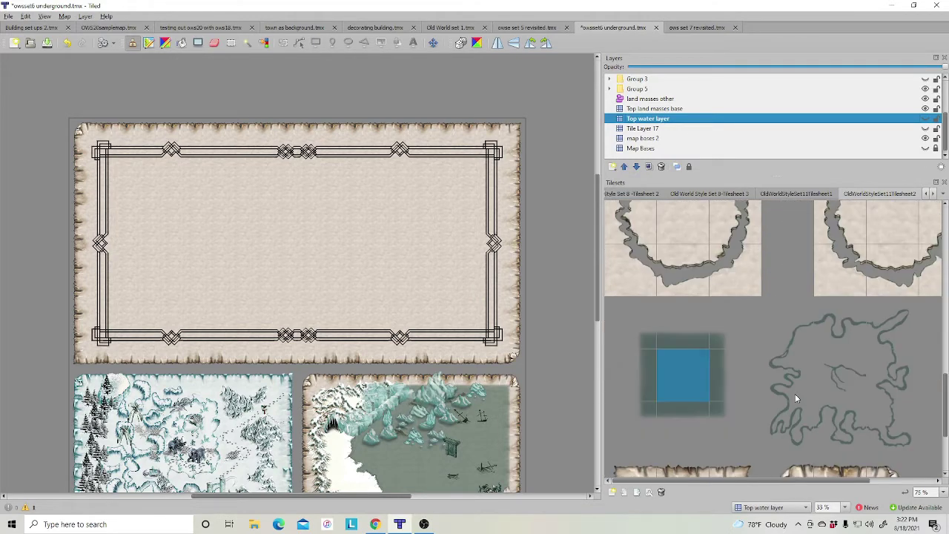
pyautogui.scroll(-3, 796, 392)
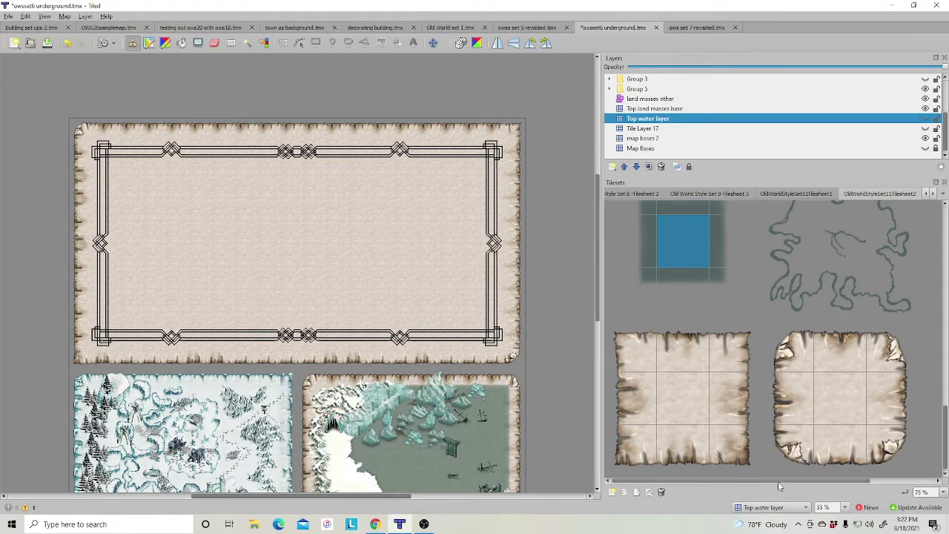
pyautogui.moveTo(778, 481); pyautogui.dragTo(713, 486)
pyautogui.scroll(3, 771, 375)
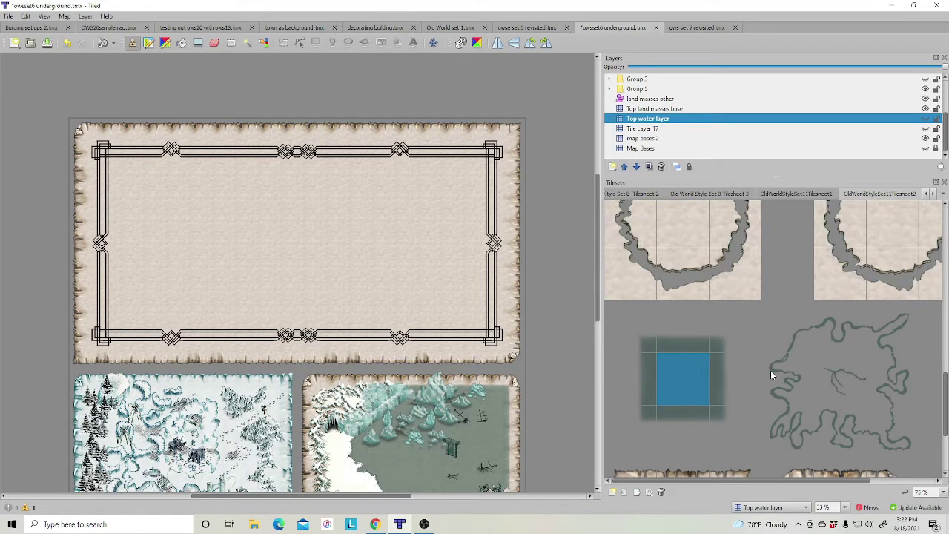
# - Make the Top water layer visible again and settle on the land masses other layer
pyautogui.click(926, 120)
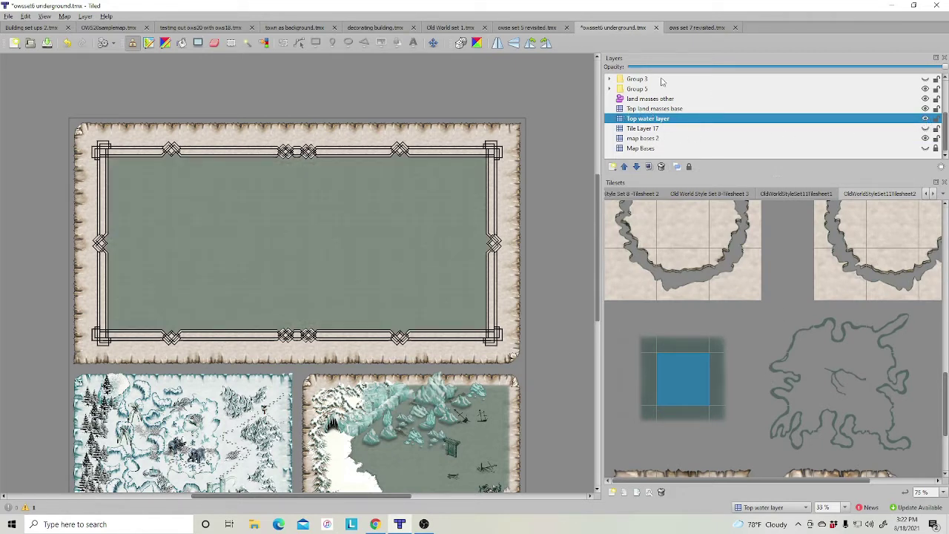
pyautogui.click(695, 109)
pyautogui.click(694, 99)
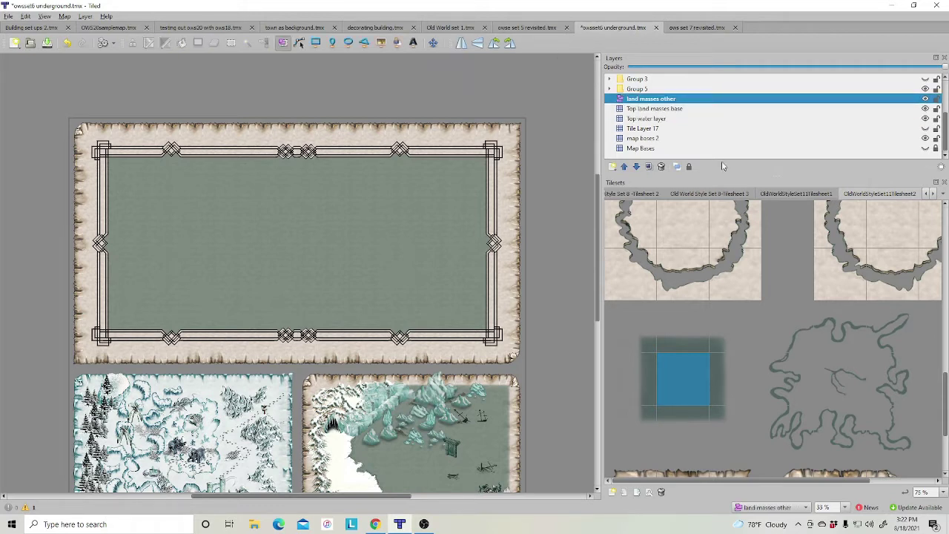
pyautogui.click(695, 110)
pyautogui.click(694, 100)
pyautogui.click(673, 110)
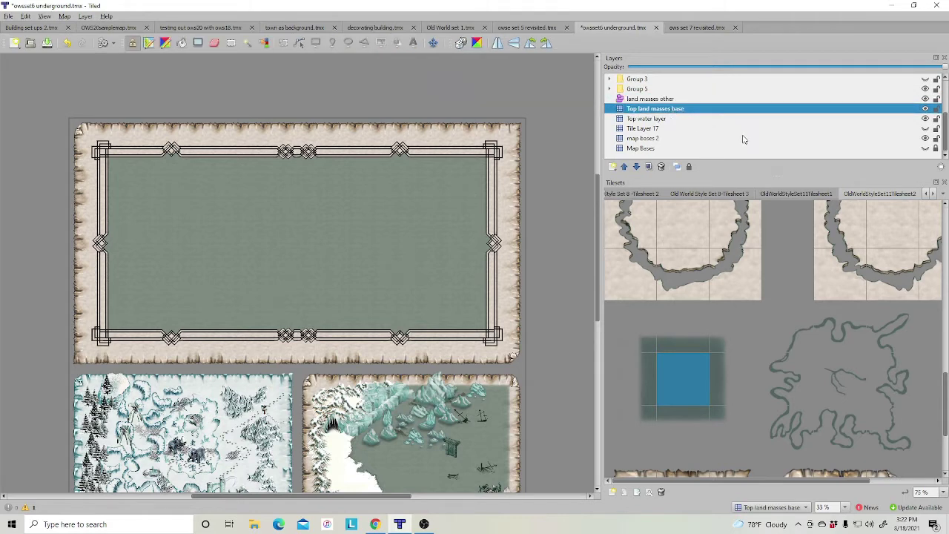
pyautogui.click(673, 100)
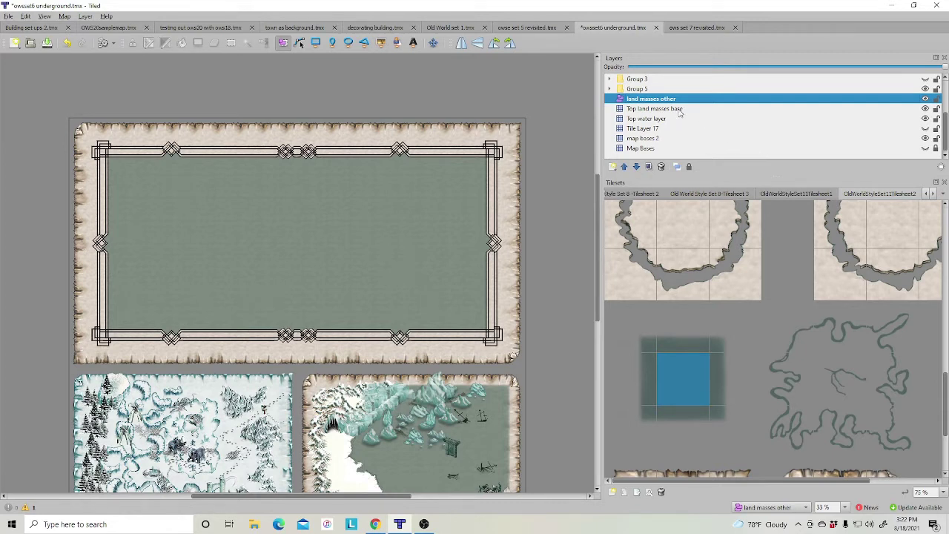
# - Open the Top water layer's options, then dismiss them by picking a tile from the tileset
pyautogui.rightClick(734, 116)
pyautogui.moveTo(754, 120)
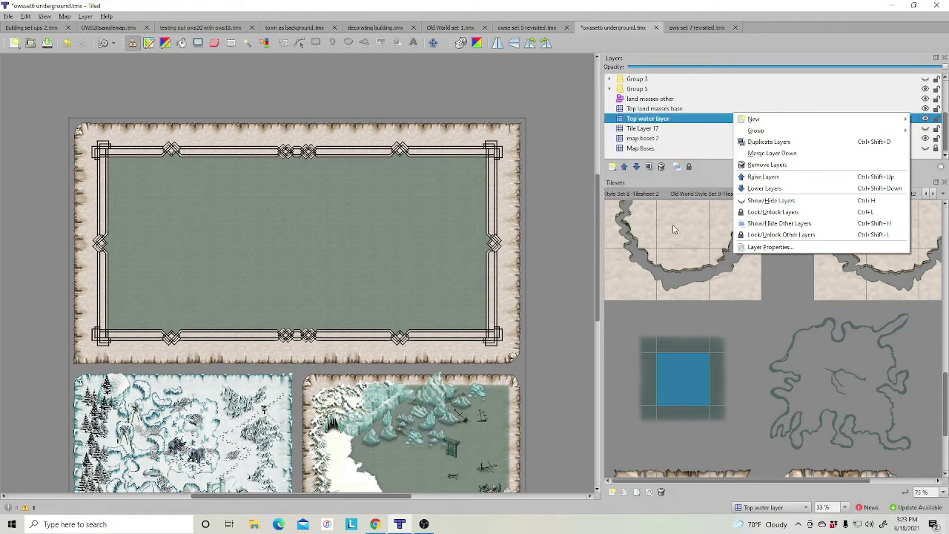
pyautogui.click(735, 324)
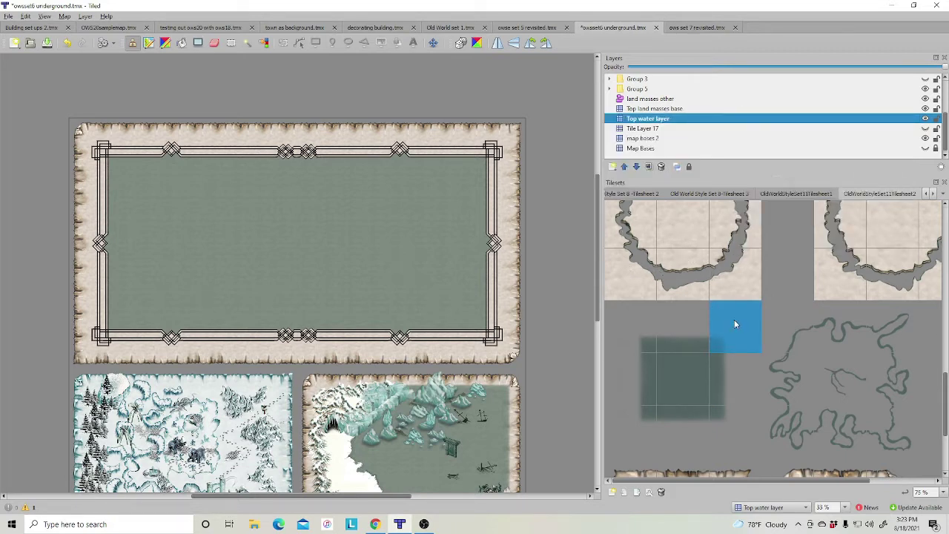
# - Scroll the tileset for coastline, island and river tiles to paint around the green sea
pyautogui.scroll(5, 711, 300)
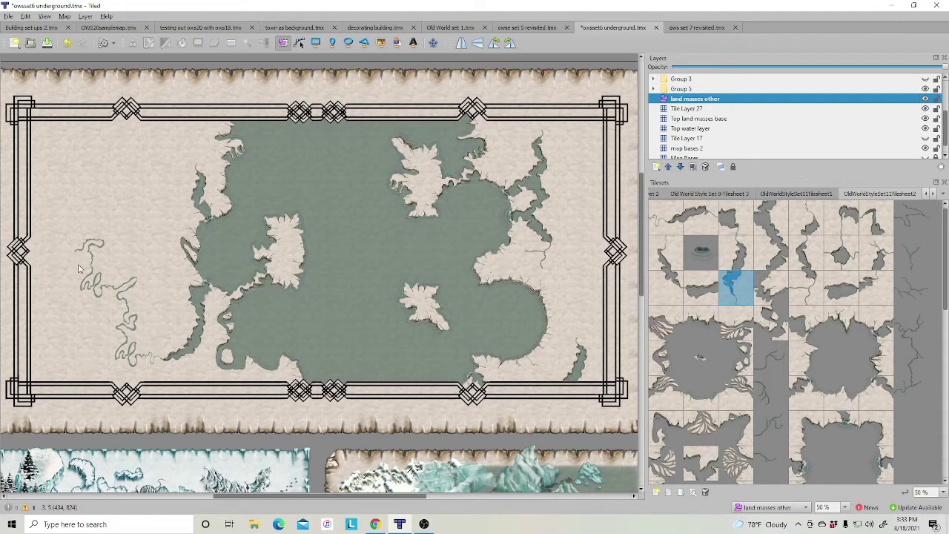
pyautogui.scroll(-3, 834, 385)
pyautogui.scroll(-6, 833, 386)
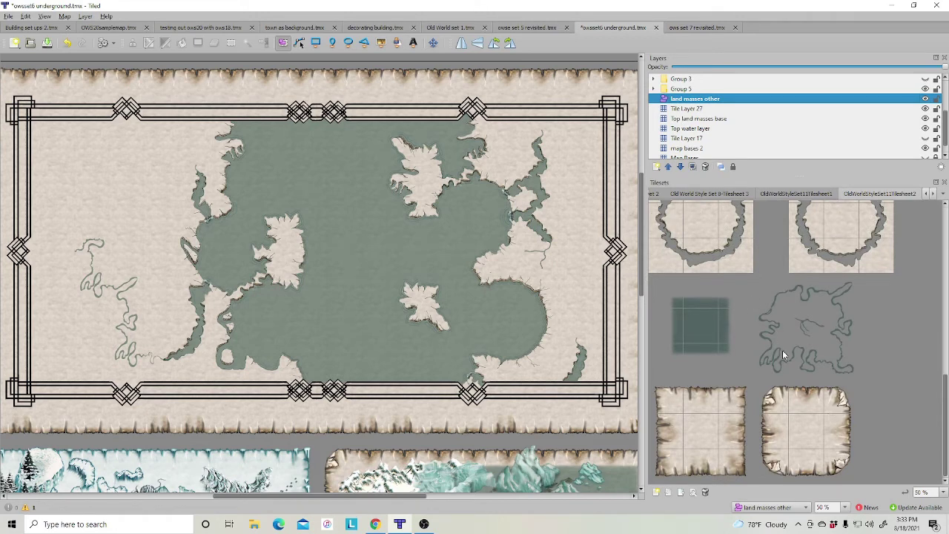
# - Stamp two dome mounds on the upper-left land on Tile Layer 27
pyautogui.scroll(3, 769, 340)
pyautogui.scroll(5, 769, 340)
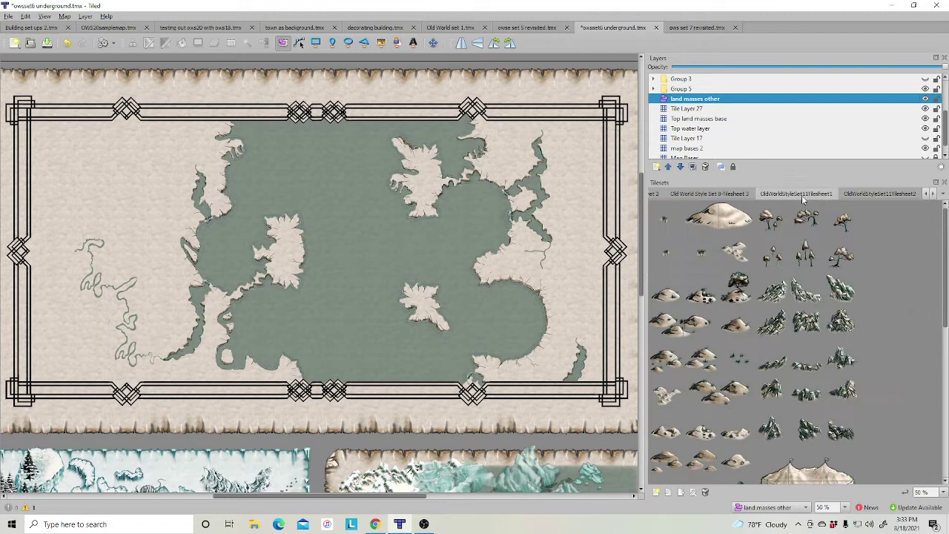
pyautogui.click(805, 195)
pyautogui.scroll(-4, 801, 329)
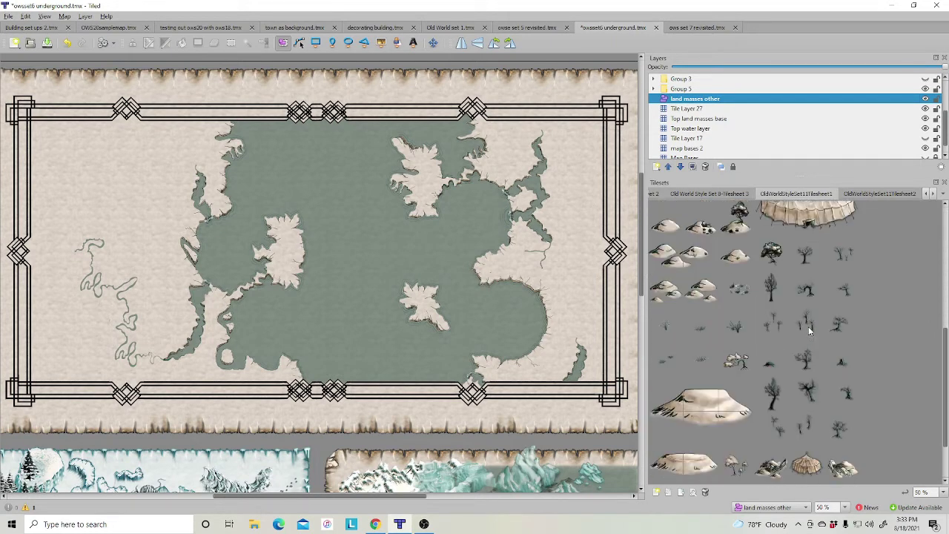
pyautogui.scroll(-2, 809, 330)
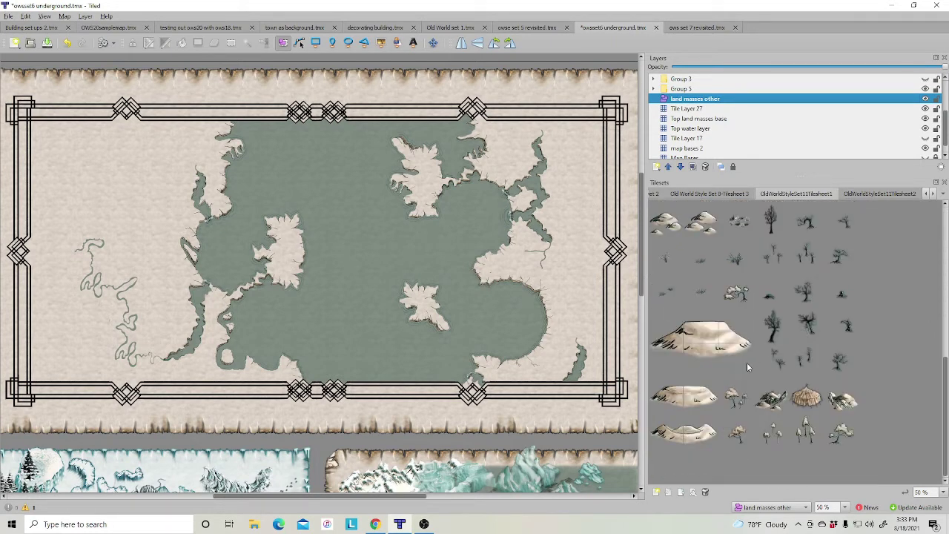
pyautogui.scroll(6, 786, 352)
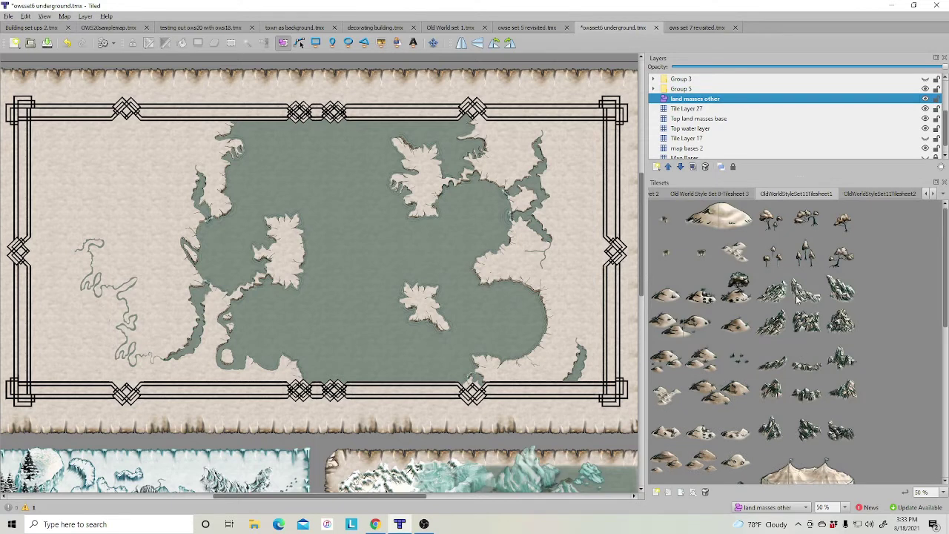
pyautogui.moveTo(711, 222); pyautogui.dragTo(733, 224)
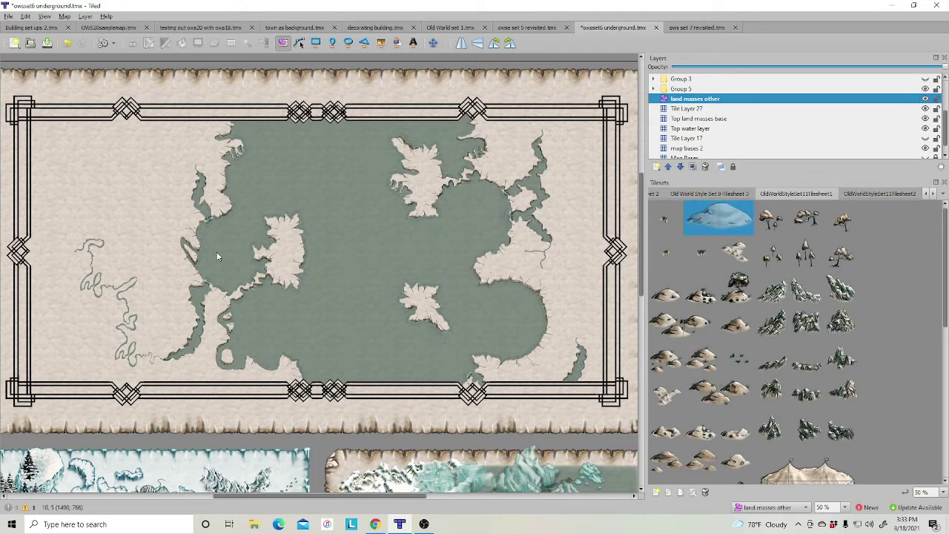
pyautogui.click(687, 108)
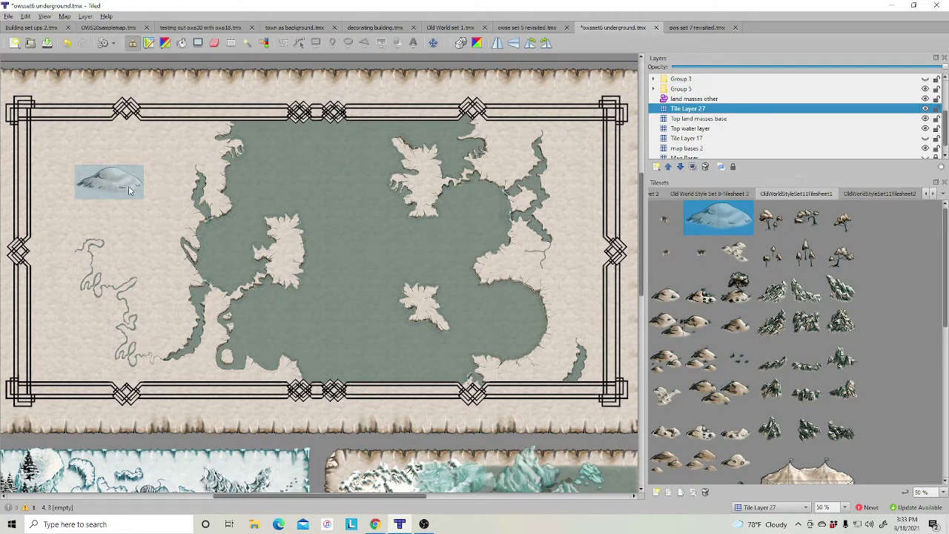
pyautogui.click(142, 196)
pyautogui.click(177, 228)
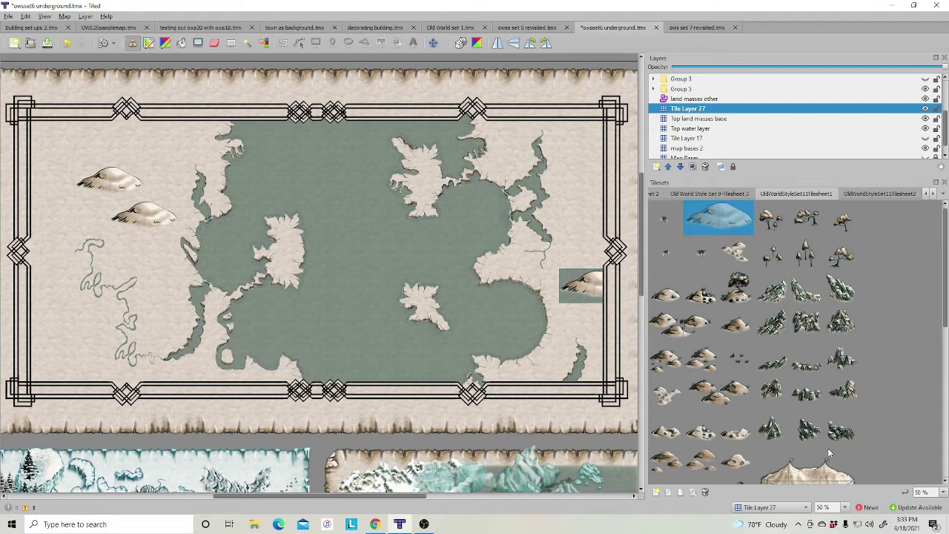
# - Add new Tile Layer 28 and stamp a third mound at the map's right edge
pyautogui.rightClick(680, 109)
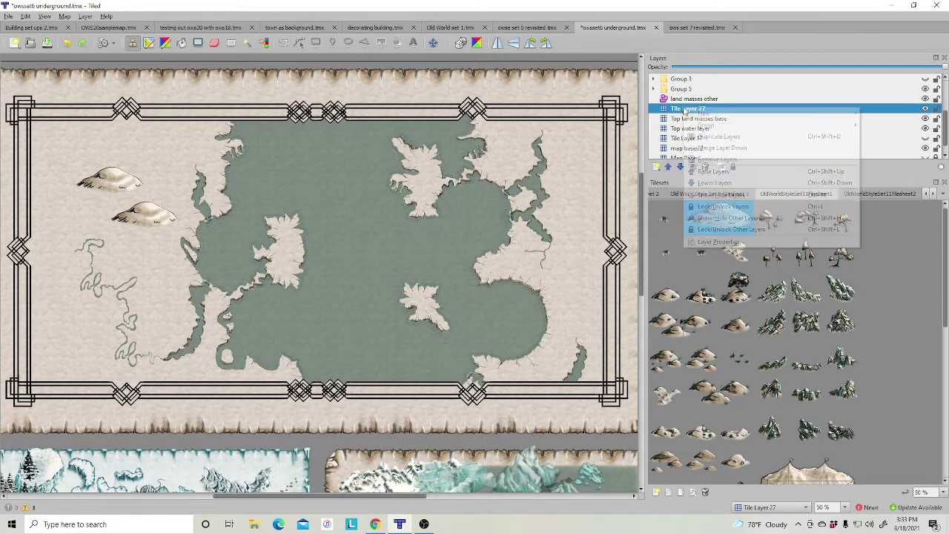
pyautogui.moveTo(715, 119)
pyautogui.click(584, 114)
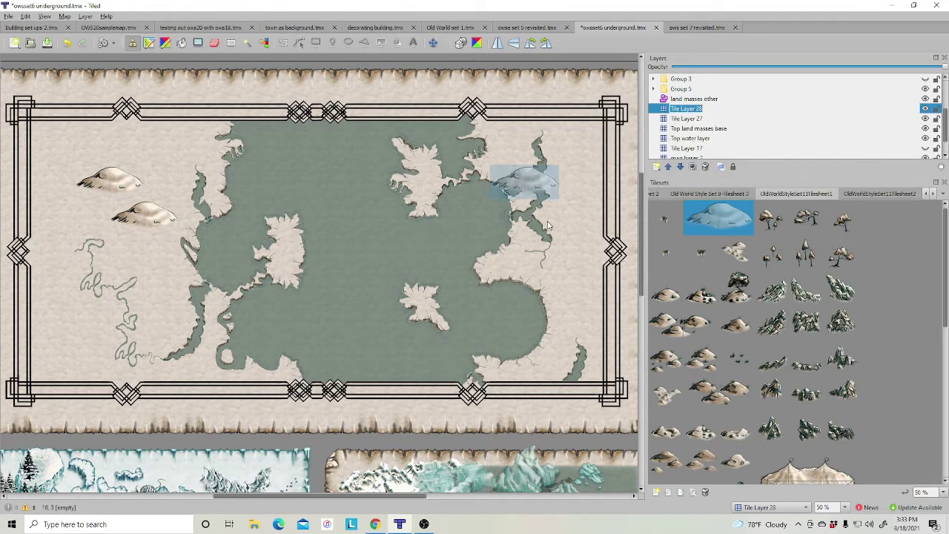
pyautogui.click(596, 274)
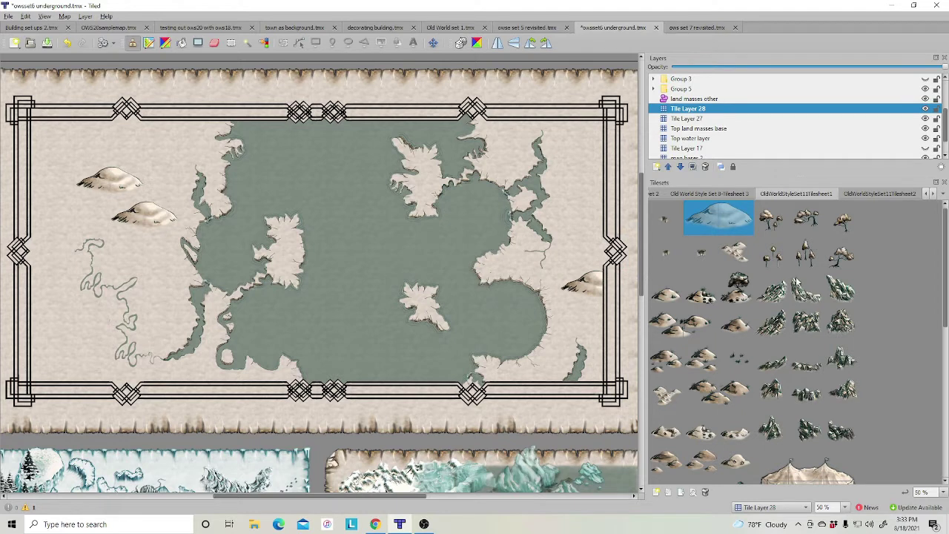
pyautogui.click(694, 100)
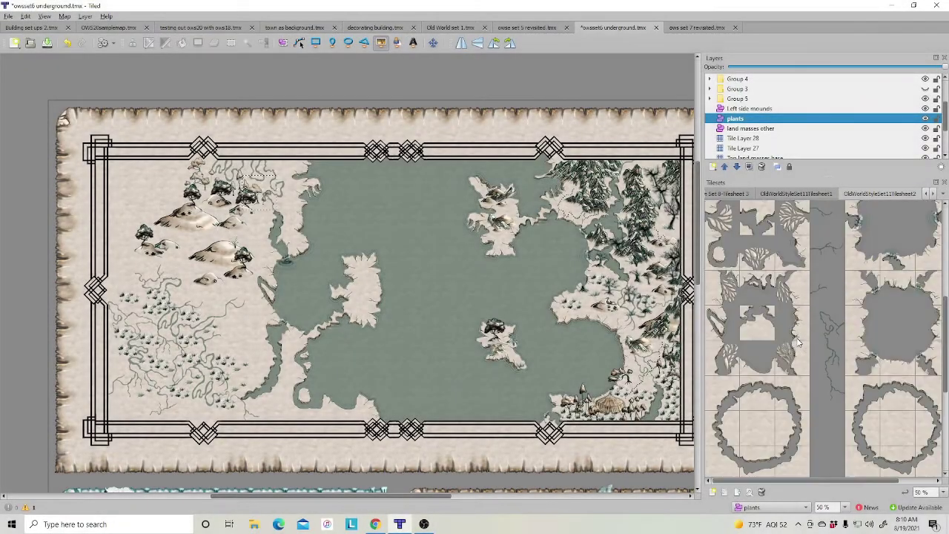
# - Choose the snowy rock tile from OldWorldStyleSet11Tilesheet1 and select the land masses other layer
pyautogui.scroll(-10, 798, 342)
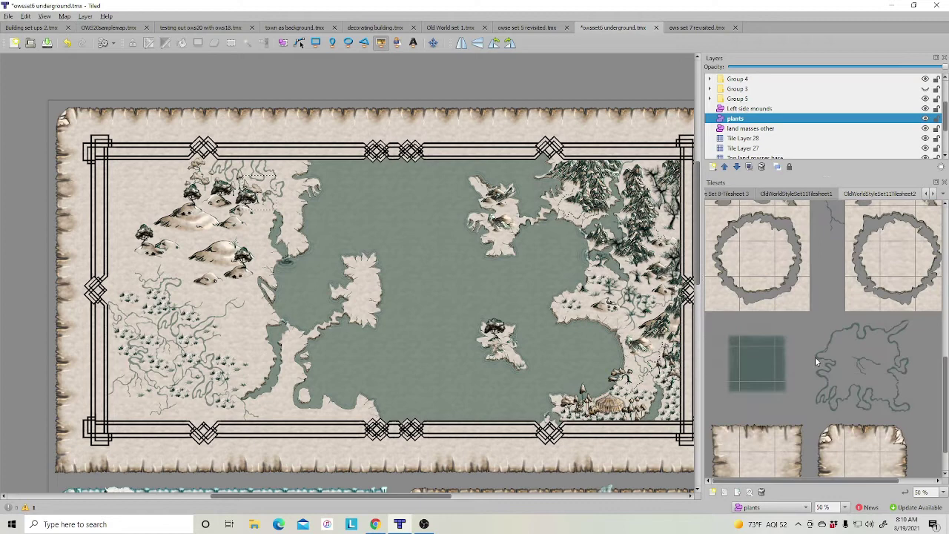
pyautogui.click(810, 194)
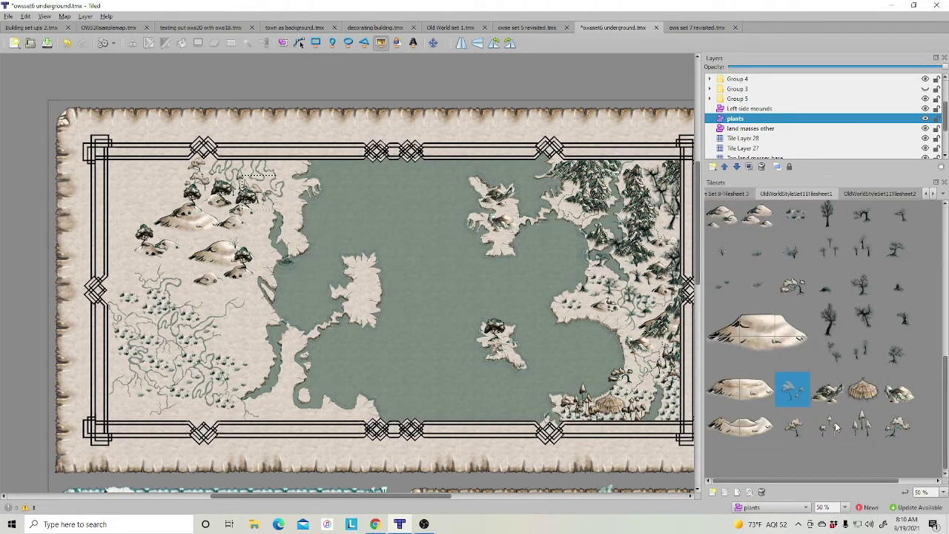
pyautogui.scroll(5, 871, 384)
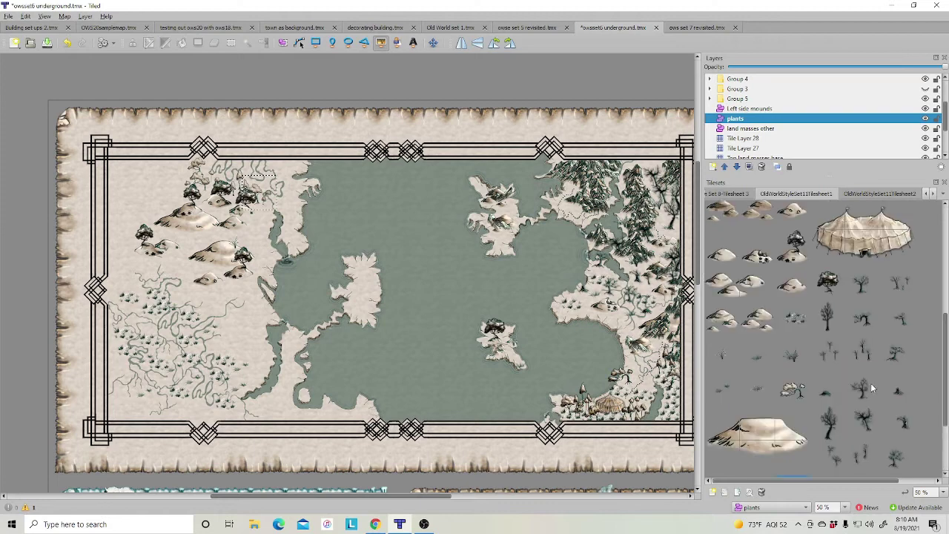
pyautogui.scroll(3, 873, 271)
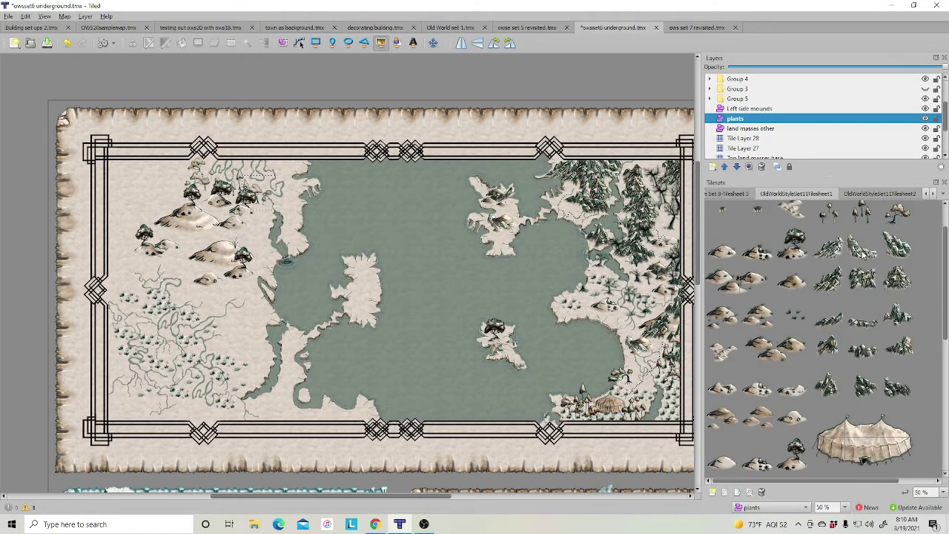
pyautogui.click(908, 252)
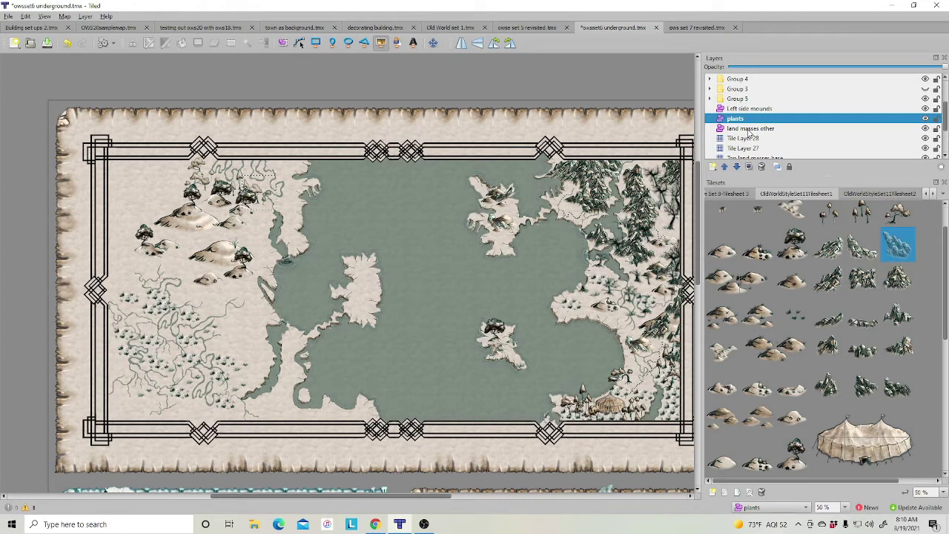
pyautogui.click(750, 131)
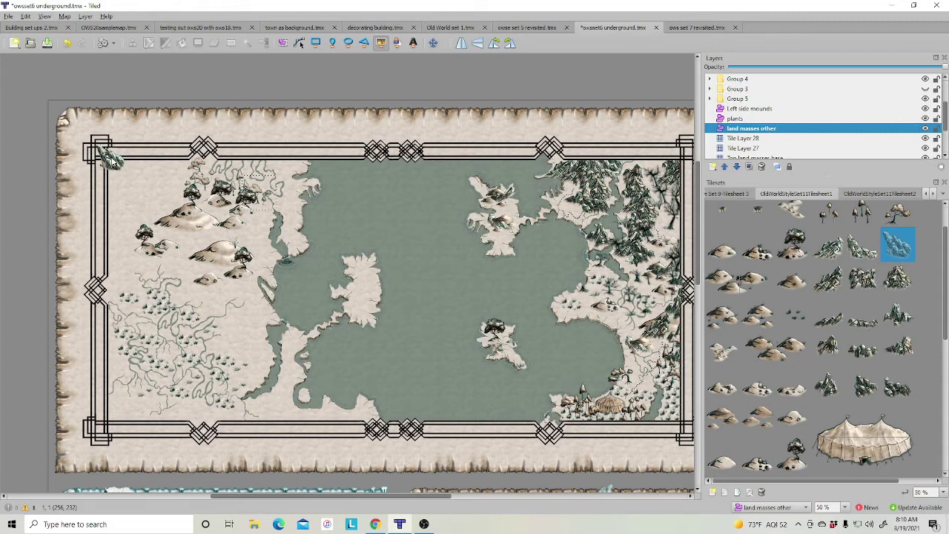
# - Stamp the snowy rock and several snowy tree variants in the map's top-left corner
pyautogui.click(107, 156)
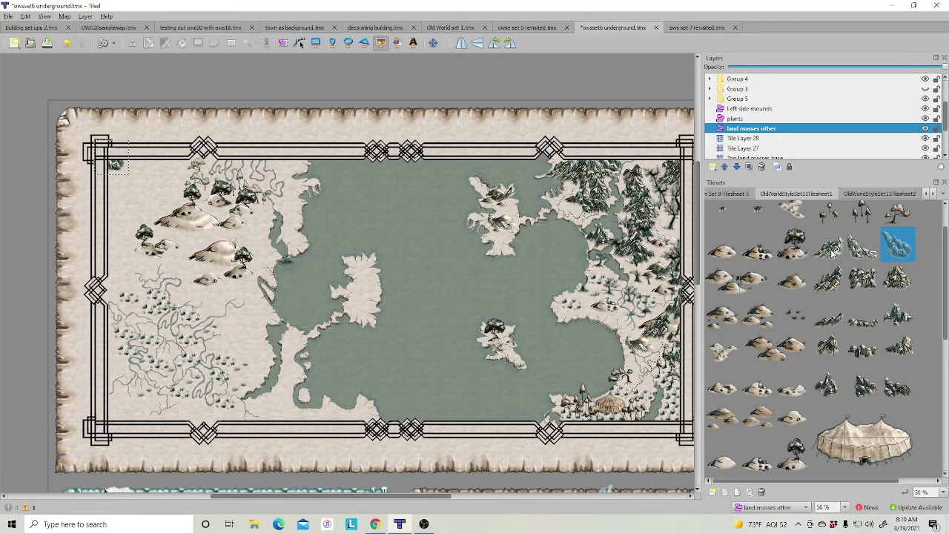
pyautogui.click(863, 245)
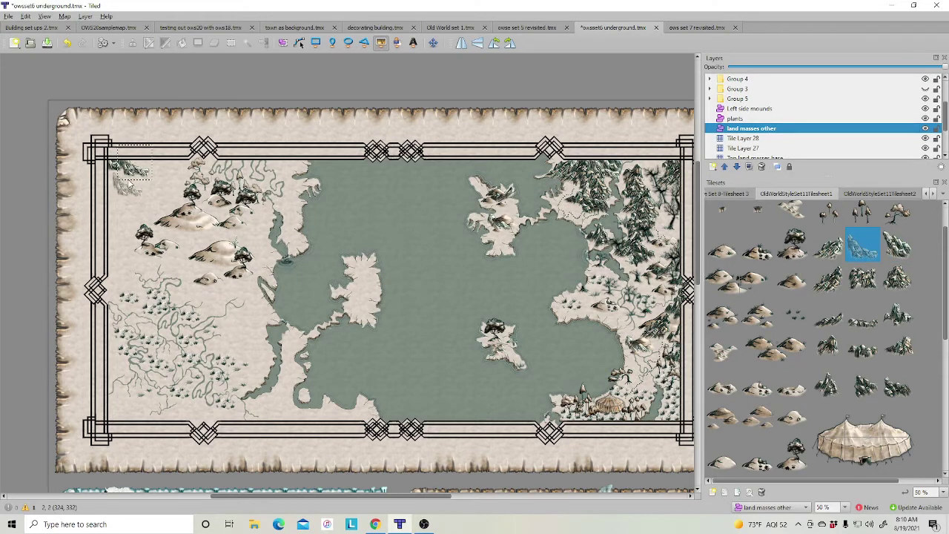
pyautogui.click(892, 288)
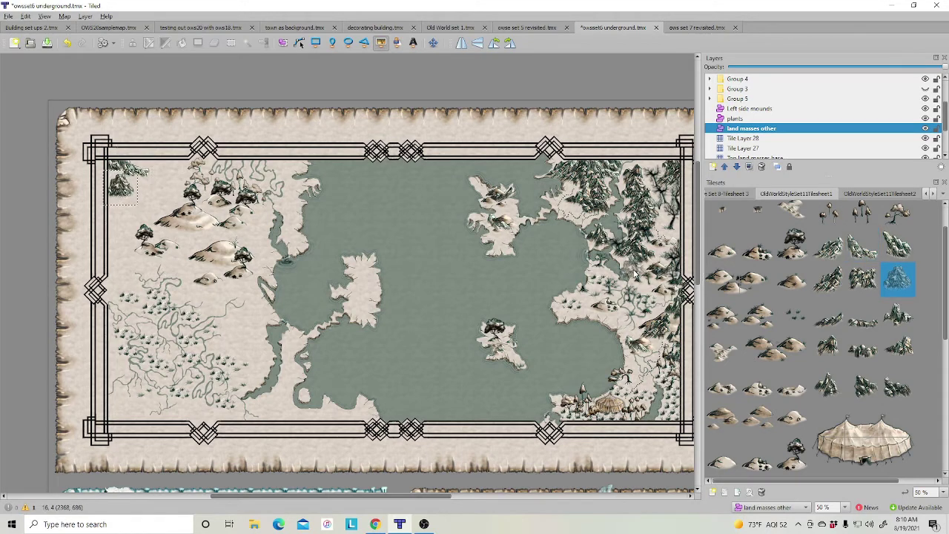
pyautogui.click(899, 252)
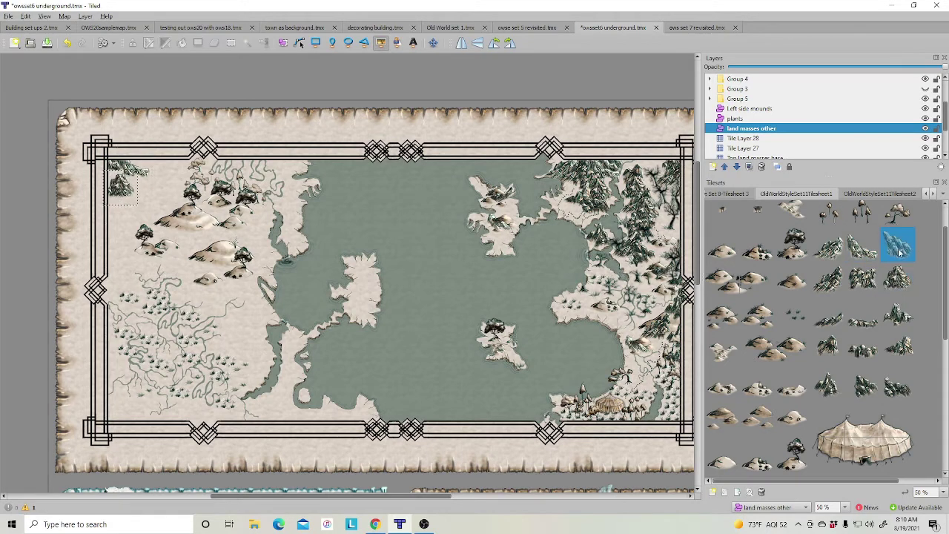
pyautogui.click(145, 168)
pyautogui.click(890, 392)
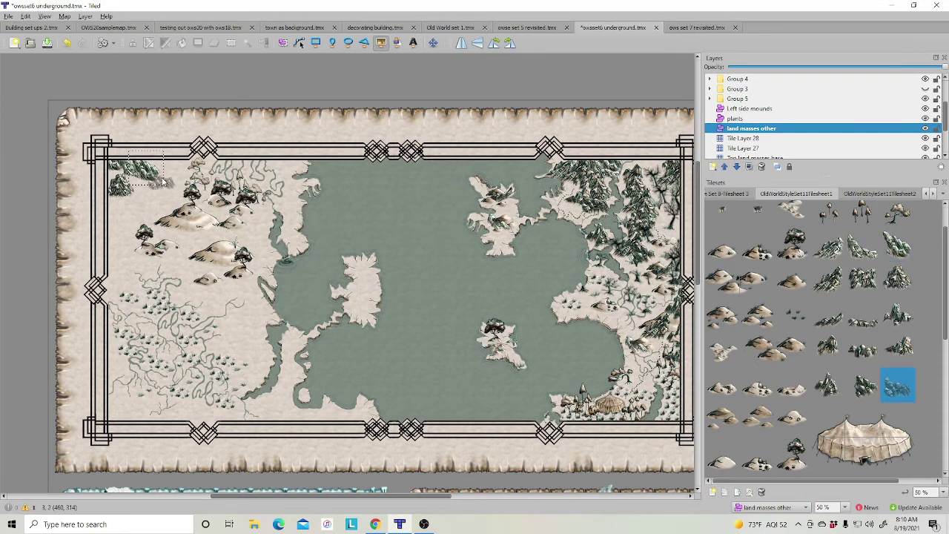
pyautogui.click(901, 353)
pyautogui.click(153, 175)
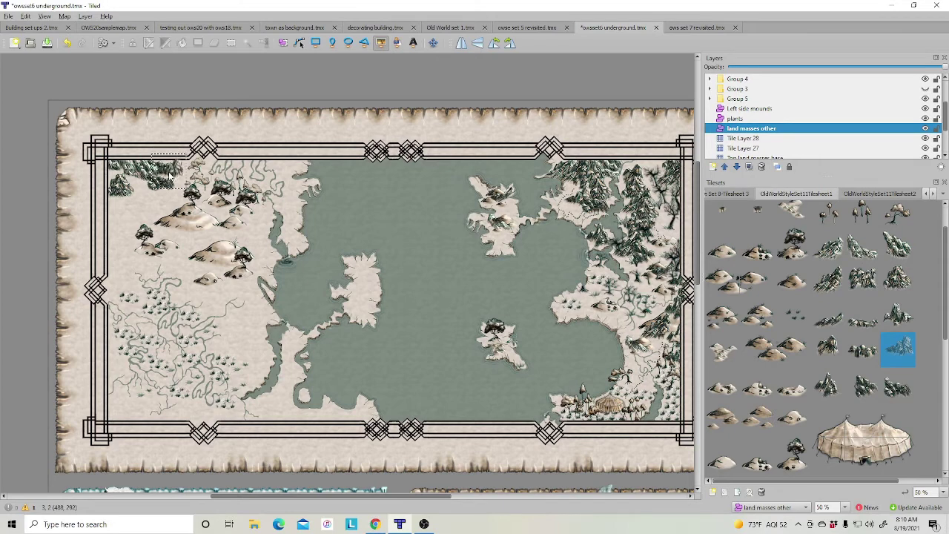
pyautogui.click(832, 382)
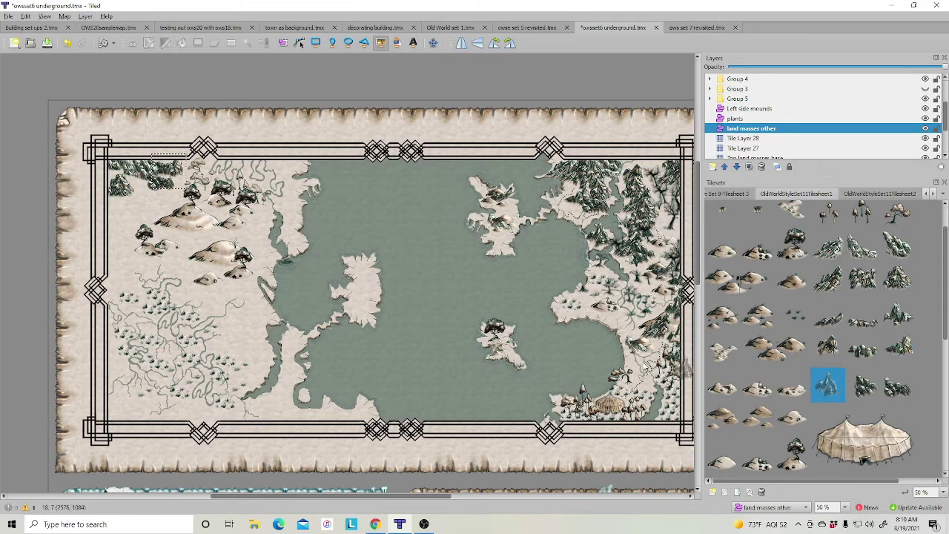
pyautogui.click(117, 205)
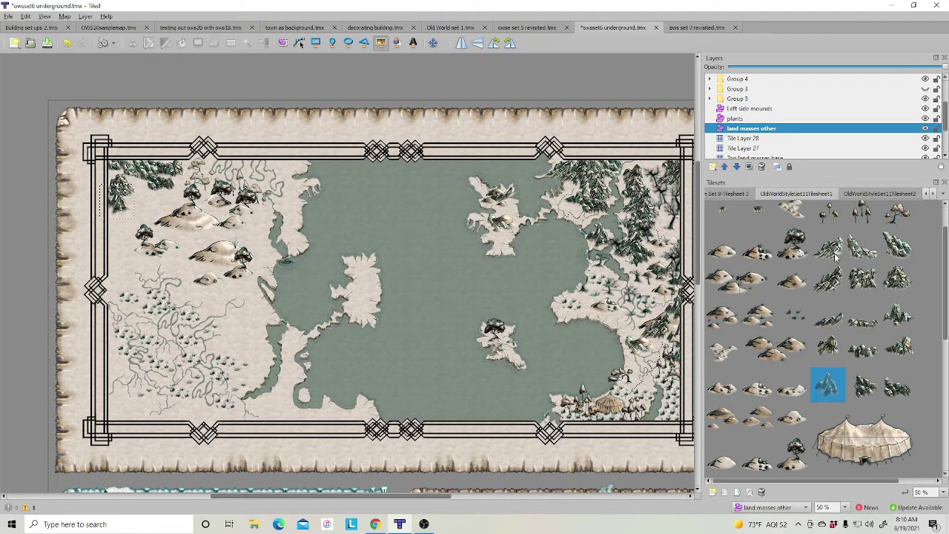
# - Stamp a snowy tree and snowy mountains in the map's lower-left corner
pyautogui.click(898, 245)
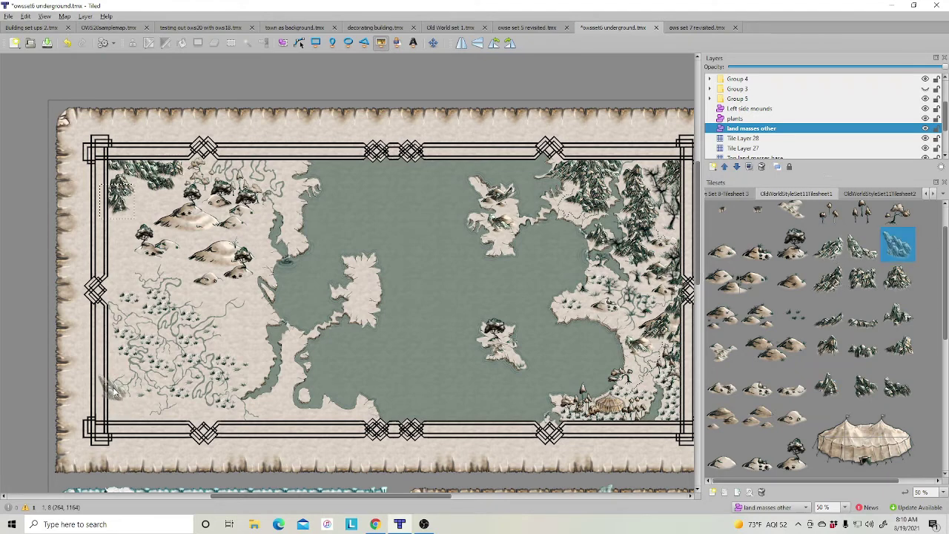
pyautogui.click(115, 387)
pyautogui.click(862, 245)
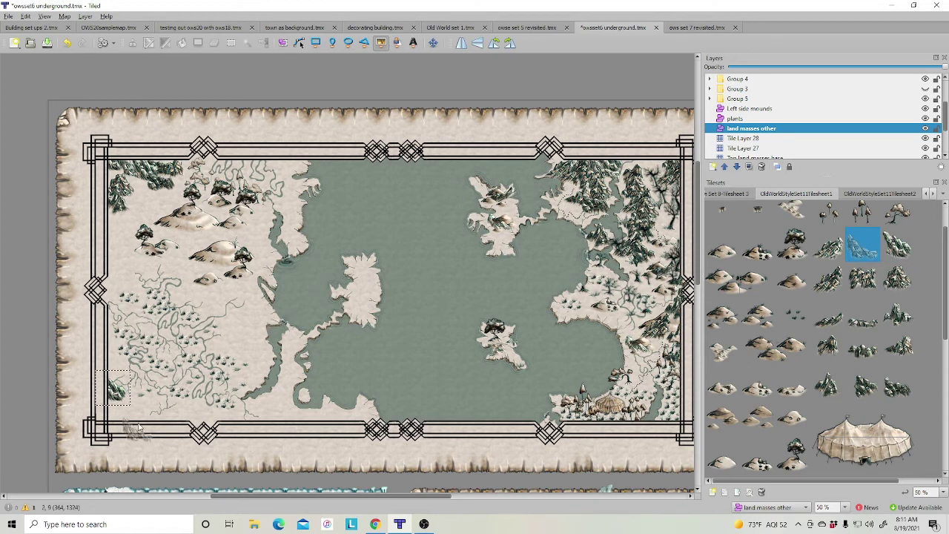
pyautogui.click(129, 403)
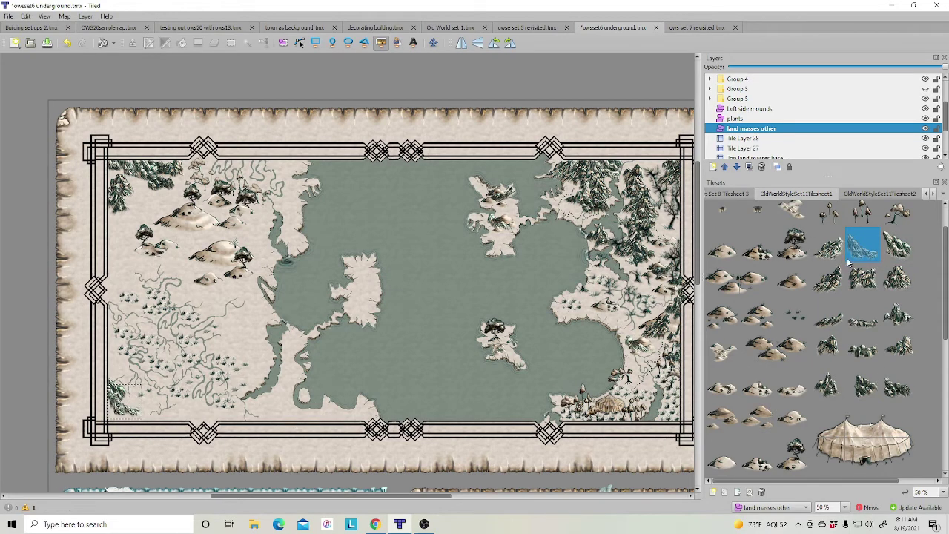
pyautogui.click(899, 279)
pyautogui.click(141, 413)
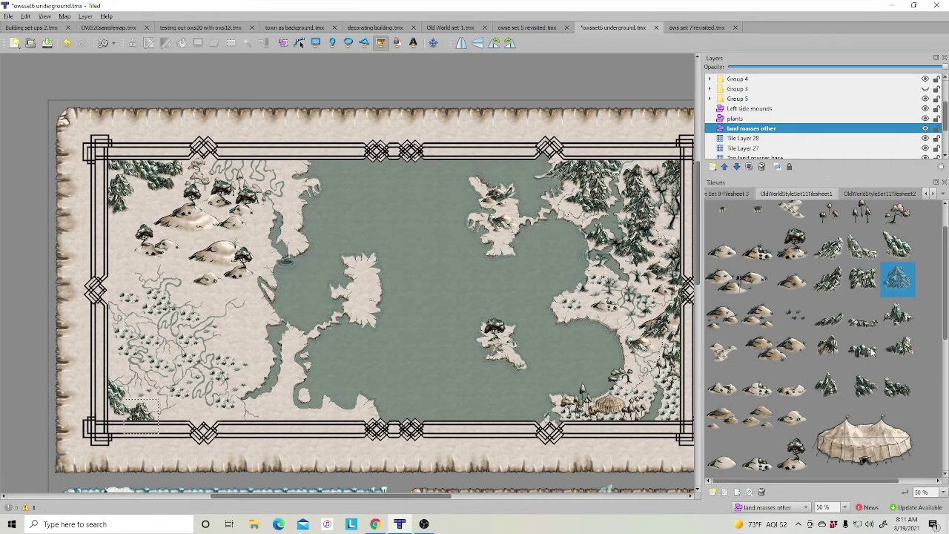
# - Stamp snowy pines near the bottom border, on the western land by the river, and the central island
pyautogui.click(863, 349)
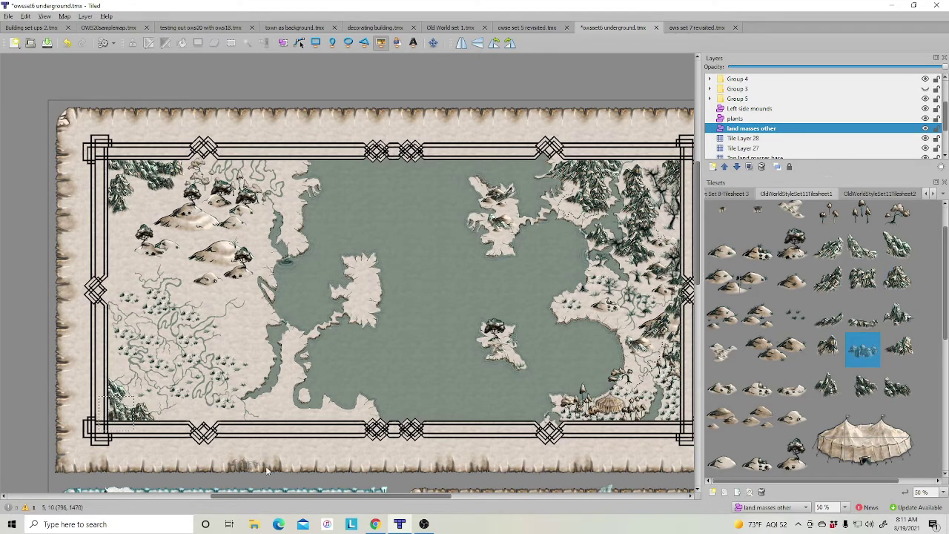
pyautogui.click(203, 413)
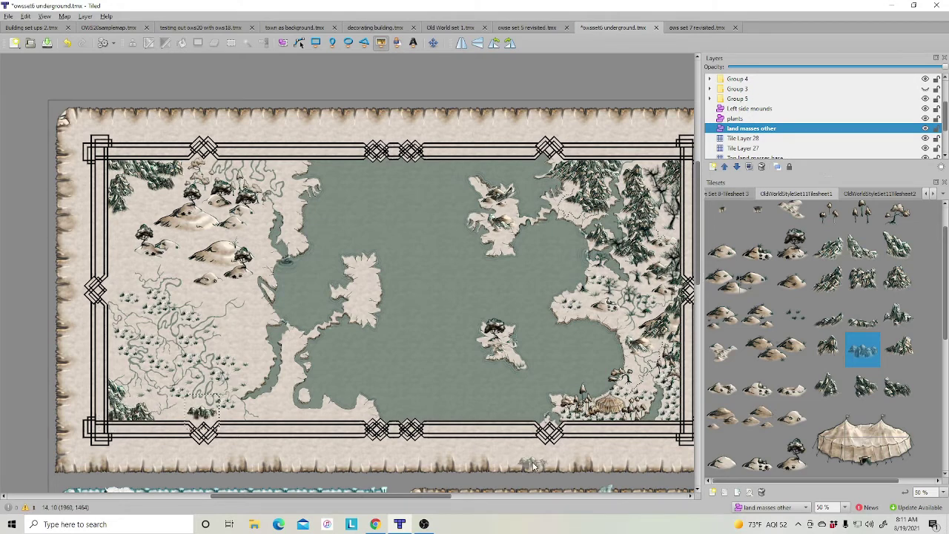
pyautogui.click(827, 384)
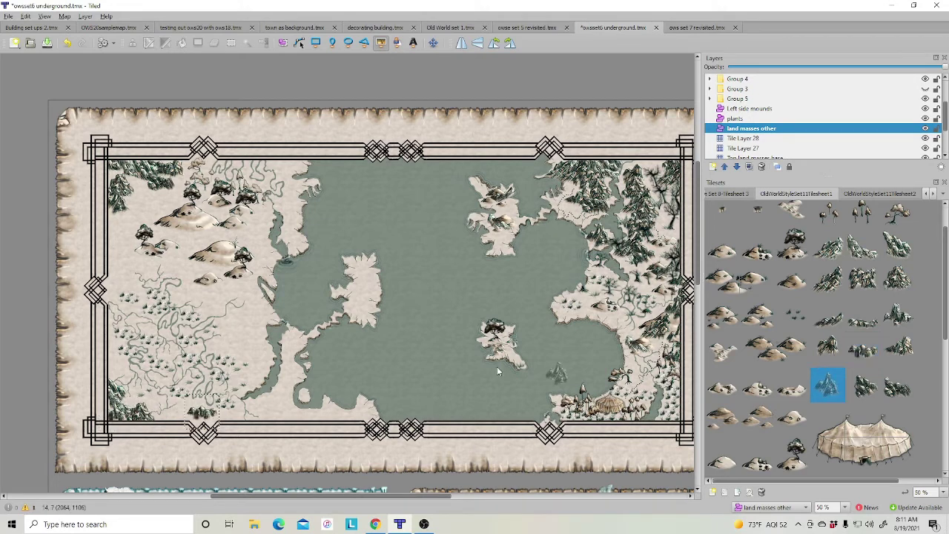
pyautogui.click(248, 321)
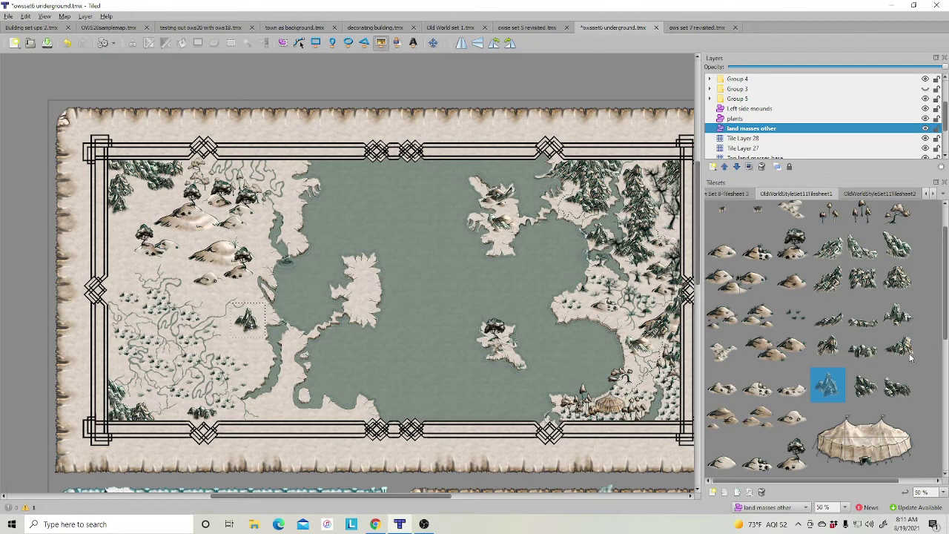
pyautogui.rightClick(249, 320)
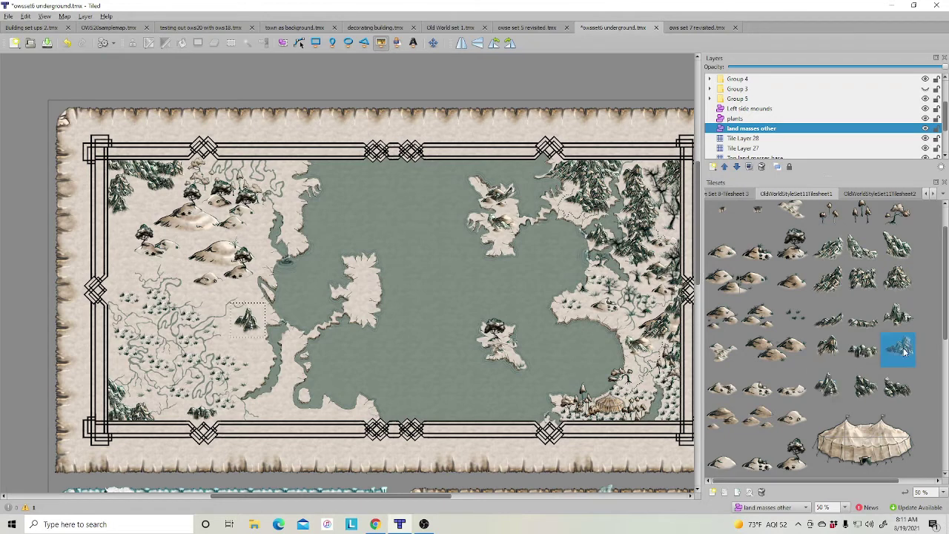
pyautogui.click(361, 272)
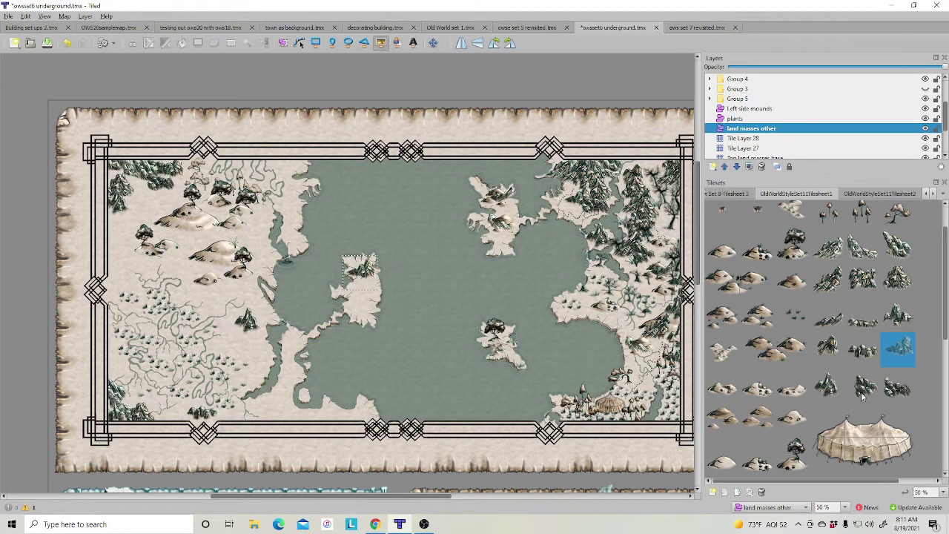
# - Pick small tree tiles and stamp a tree among the upper-left mounds
pyautogui.scroll(-3, 873, 387)
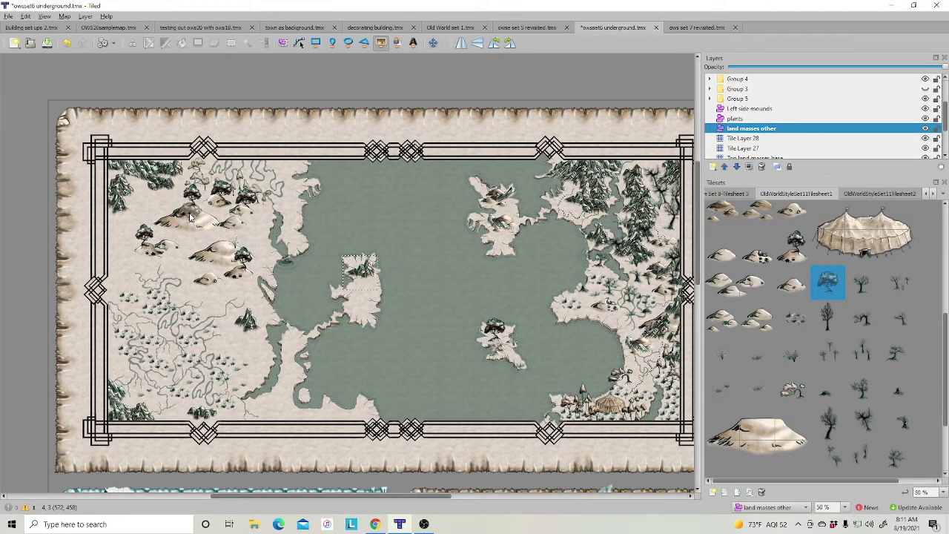
pyautogui.scroll(-2, 861, 436)
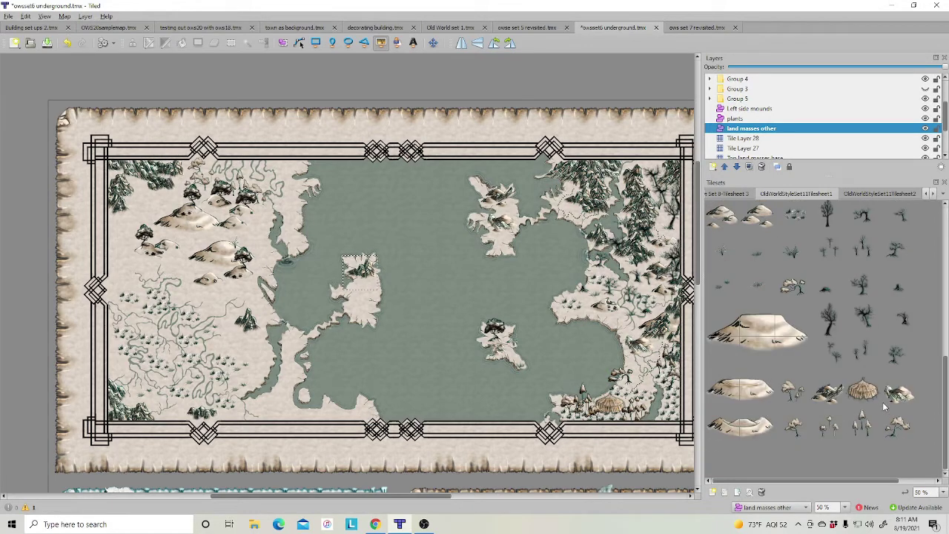
pyautogui.scroll(3, 884, 399)
pyautogui.scroll(3, 879, 392)
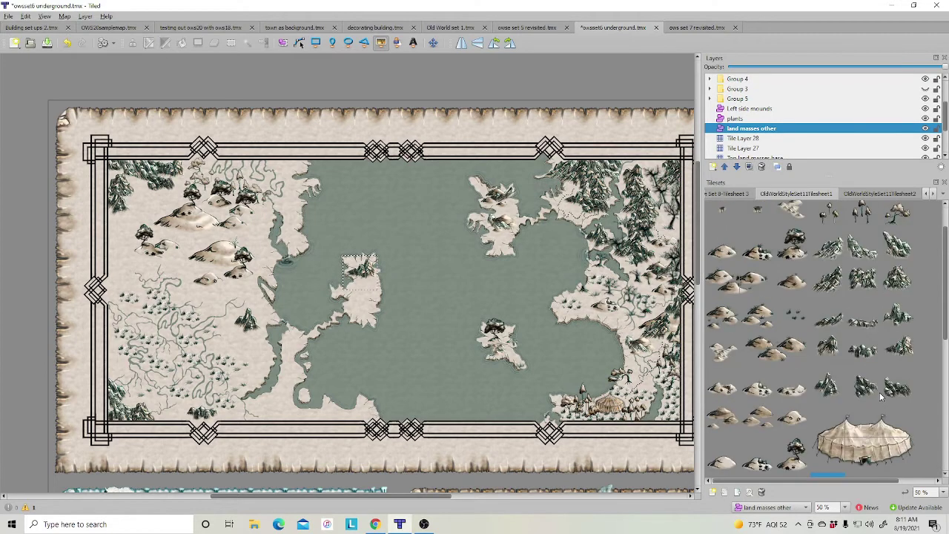
pyautogui.click(829, 227)
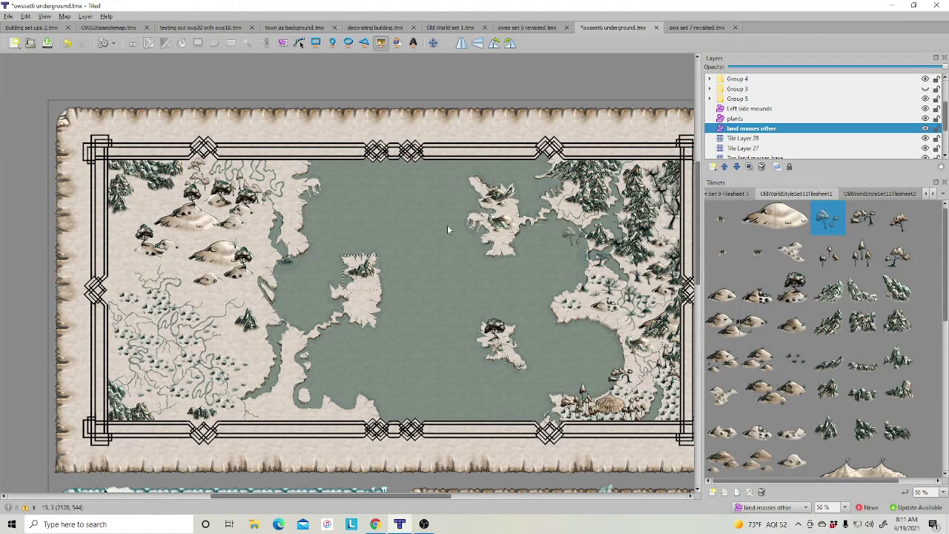
pyautogui.click(361, 273)
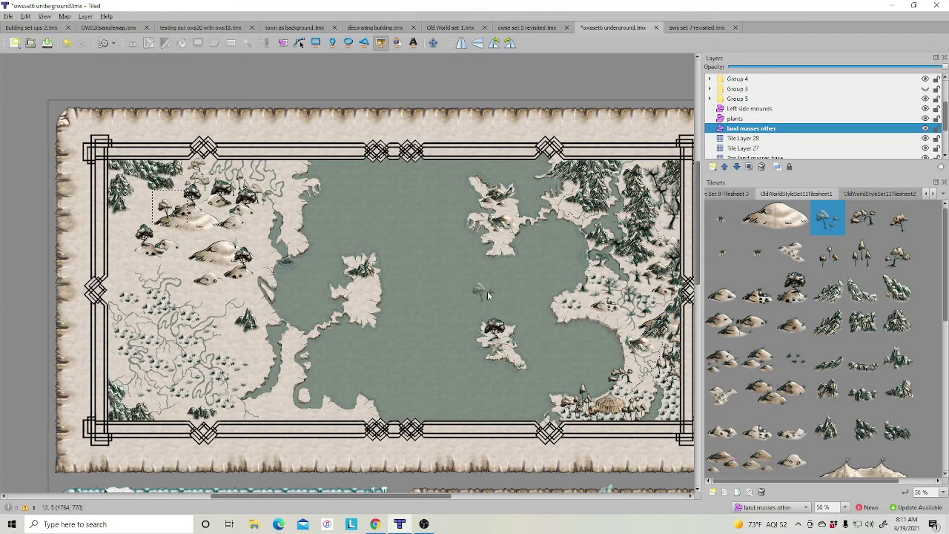
pyautogui.click(863, 254)
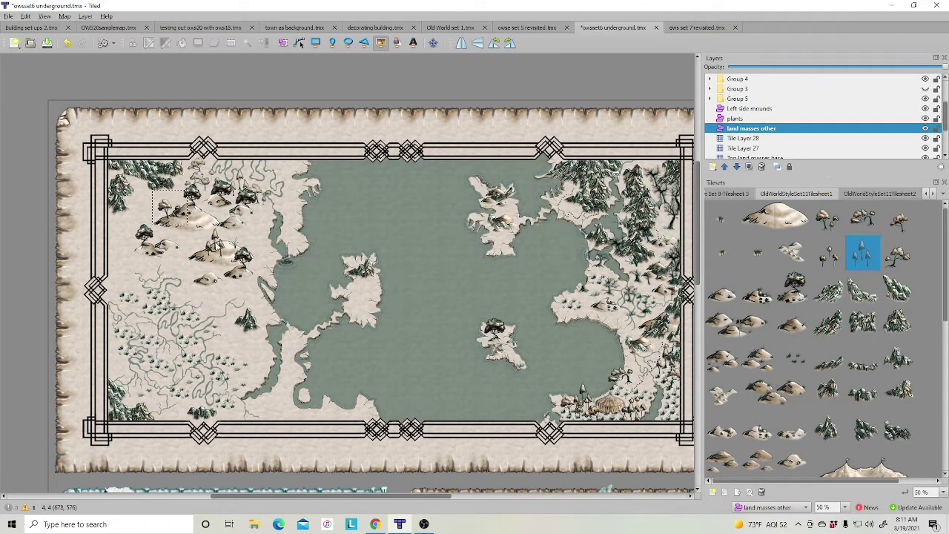
pyautogui.click(217, 242)
pyautogui.click(897, 256)
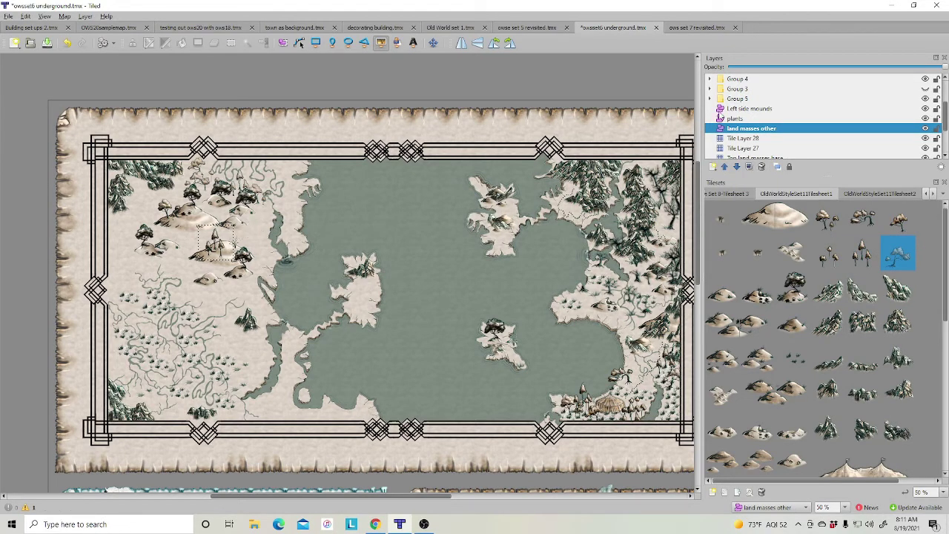
# - On the plants layer, stamp two more trees in the upper-left forest and pick further tree tiles
pyautogui.hotkey('ctrl', 'pageup')
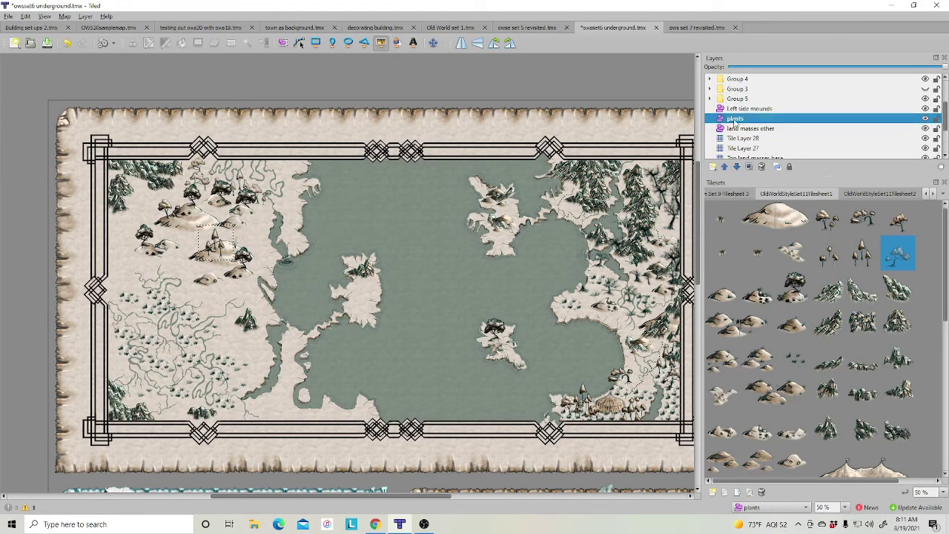
pyautogui.click(133, 227)
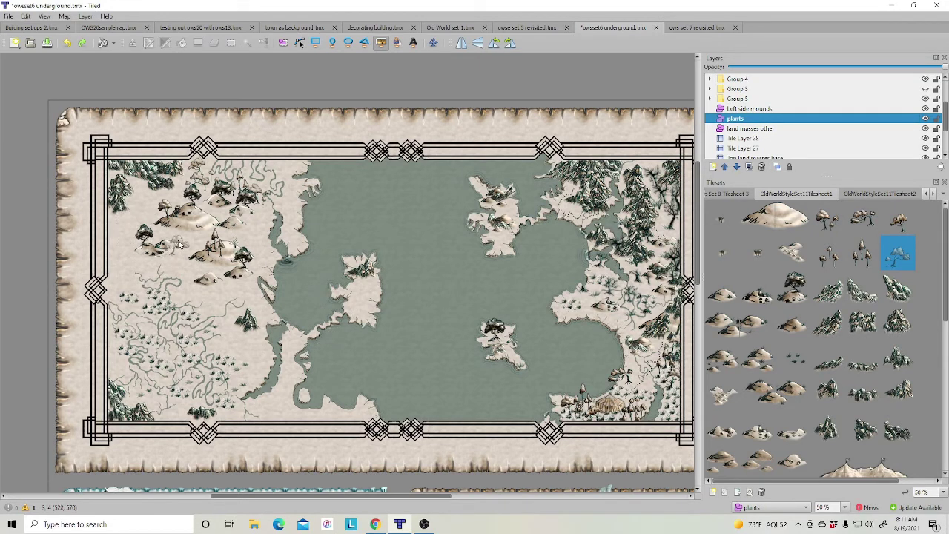
pyautogui.click(130, 248)
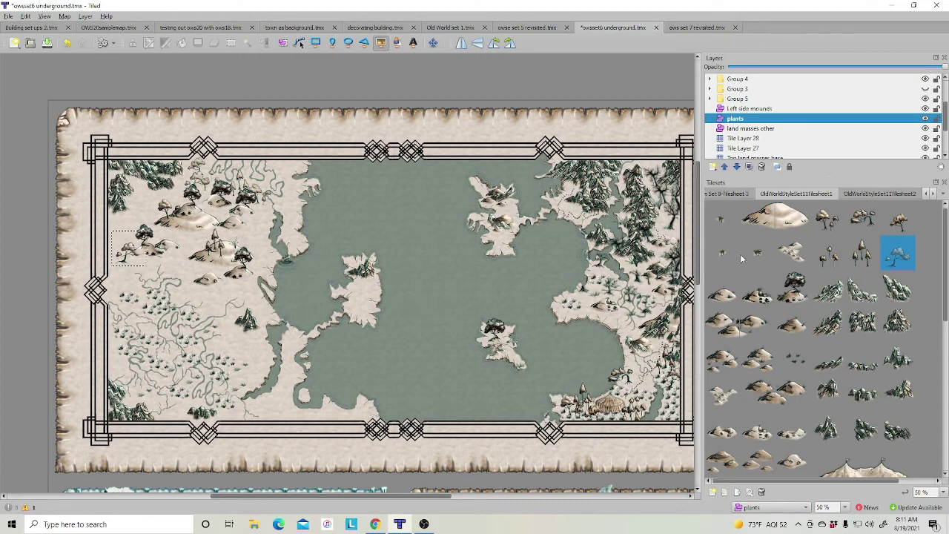
pyautogui.click(829, 255)
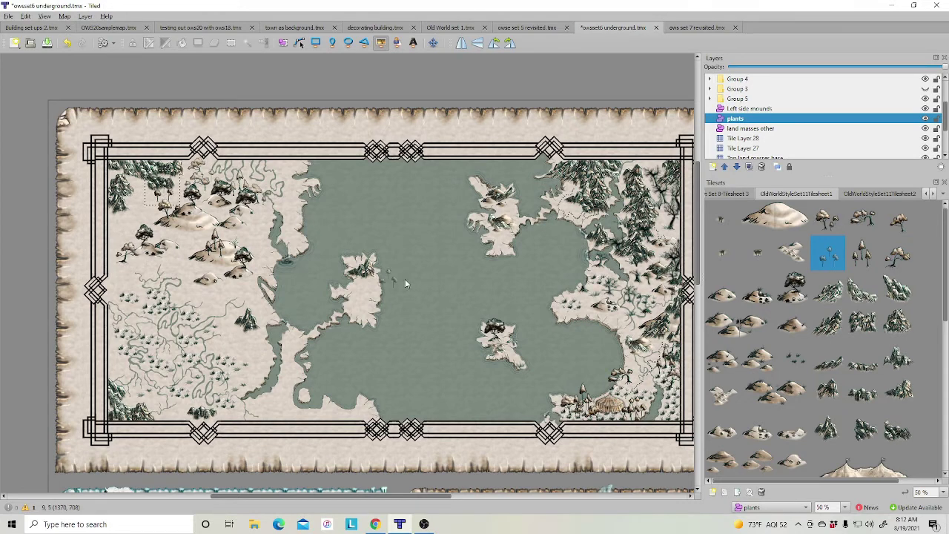
pyautogui.click(824, 229)
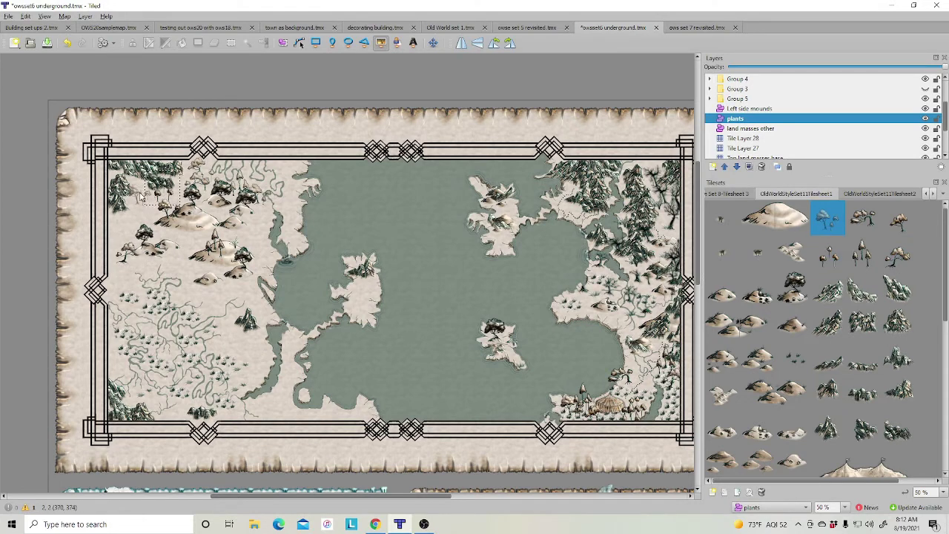
pyautogui.click(901, 258)
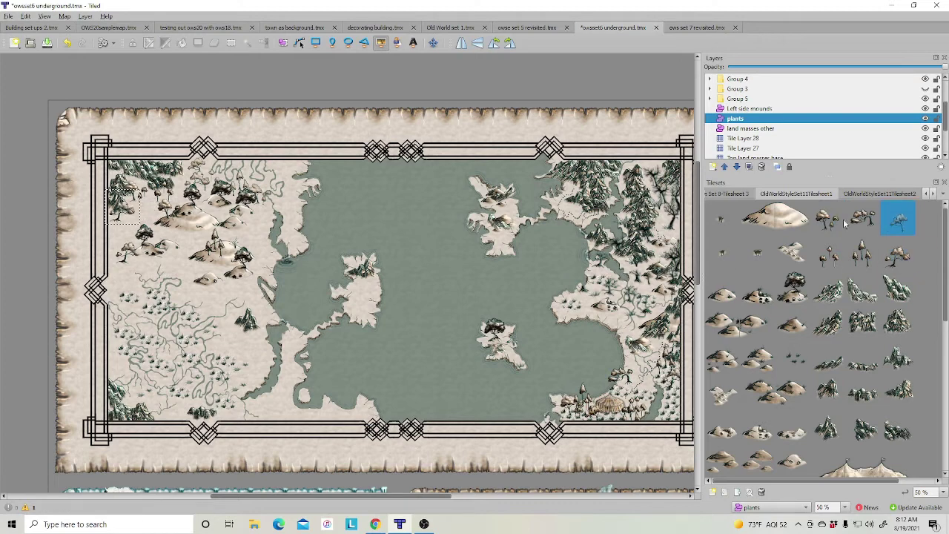
pyautogui.rightClick(128, 215)
pyautogui.scroll(-3, 820, 362)
pyautogui.click(829, 327)
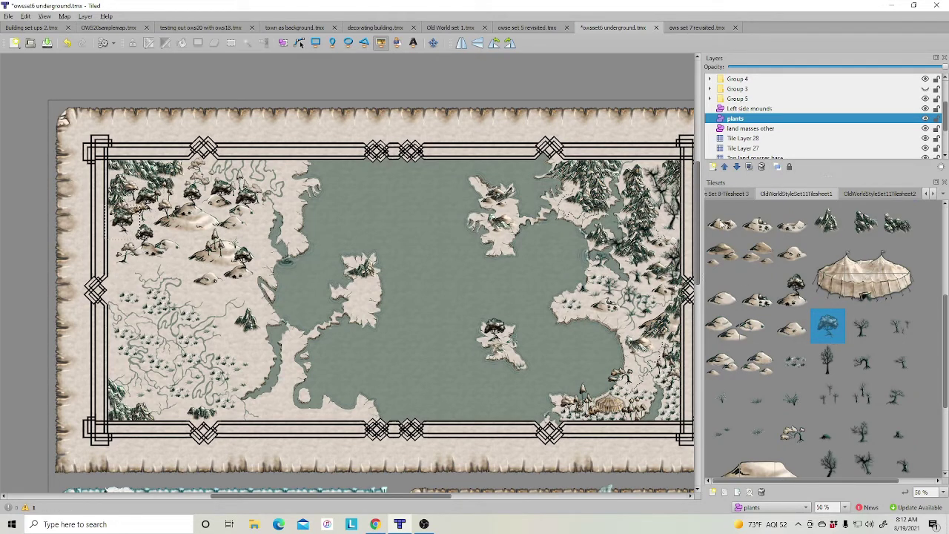
# - Select the Left side mounds layer and create Object Layer 44 above it
pyautogui.click(757, 130)
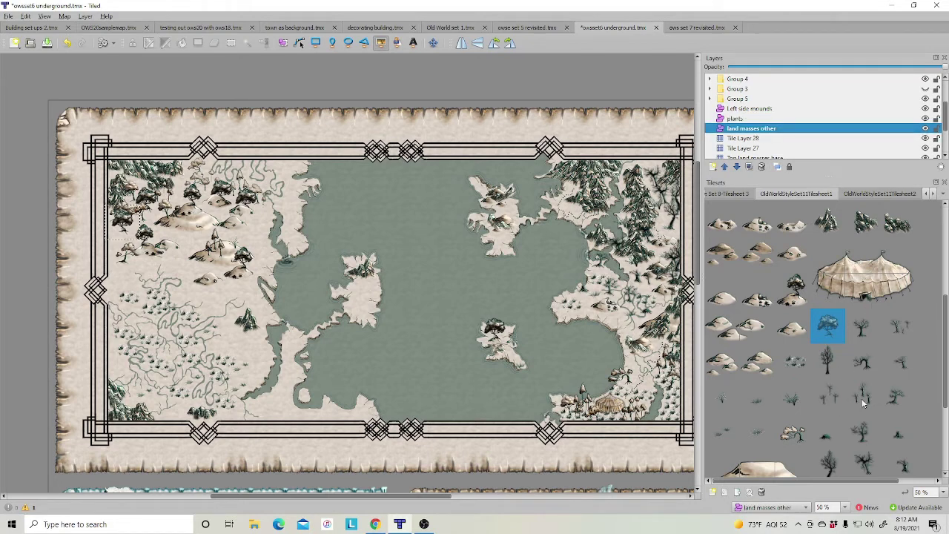
pyautogui.scroll(-3, 862, 404)
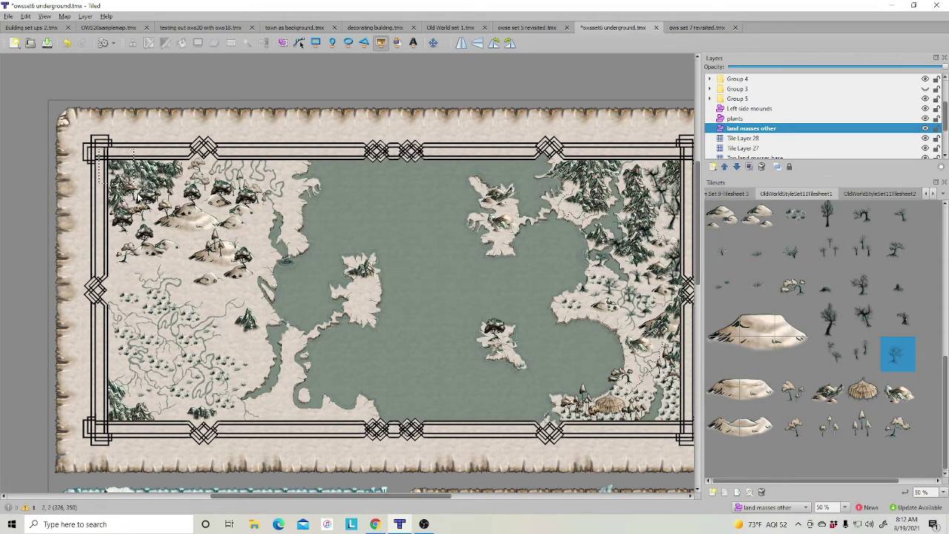
pyautogui.click(746, 112)
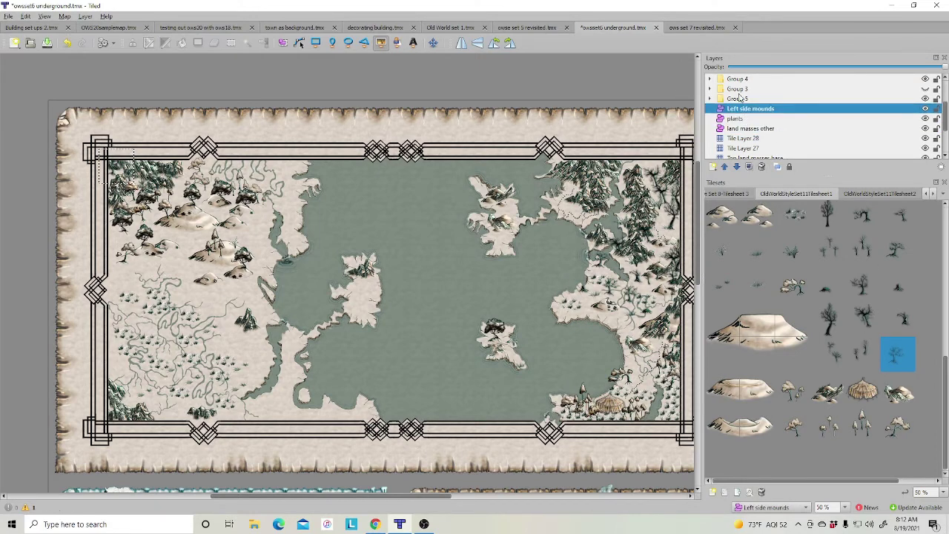
pyautogui.rightClick(769, 110)
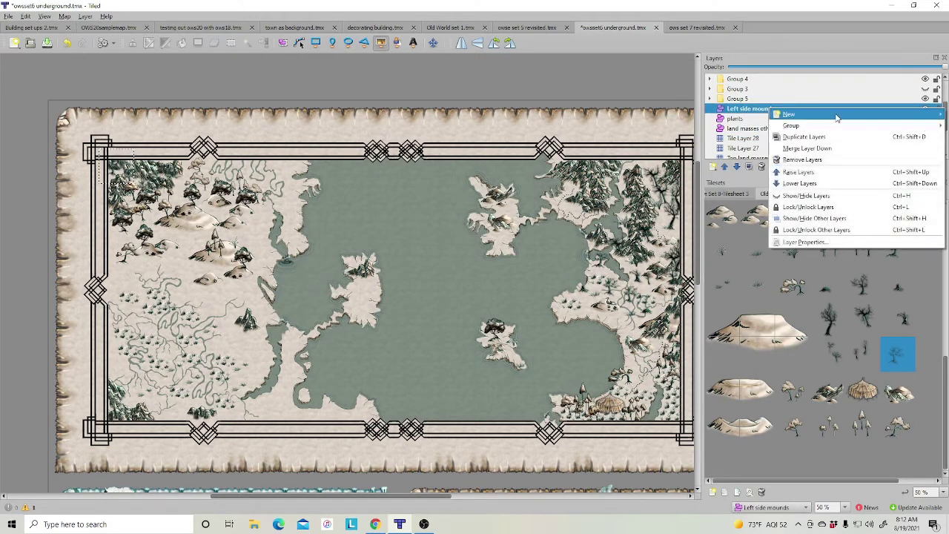
pyautogui.press('Escape')
pyautogui.press('Escape')
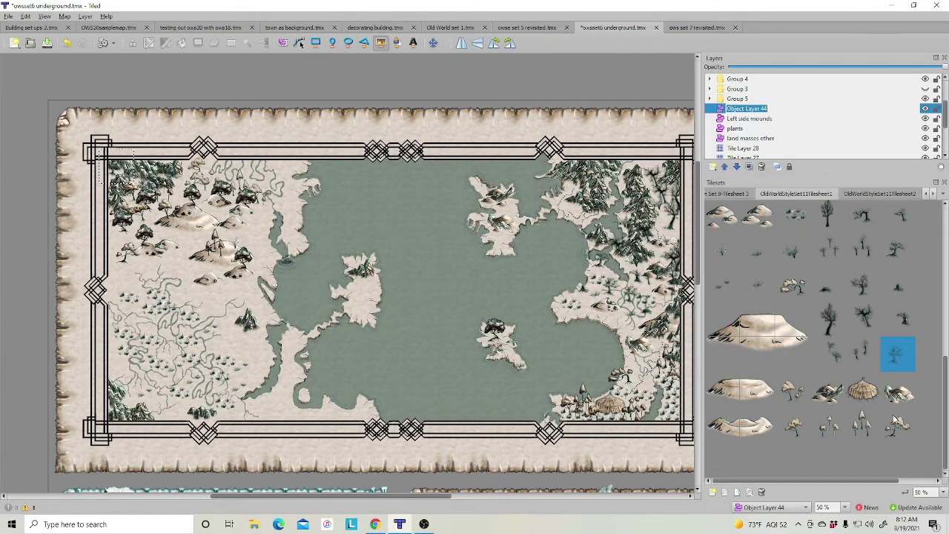
pyautogui.scroll(2, 876, 323)
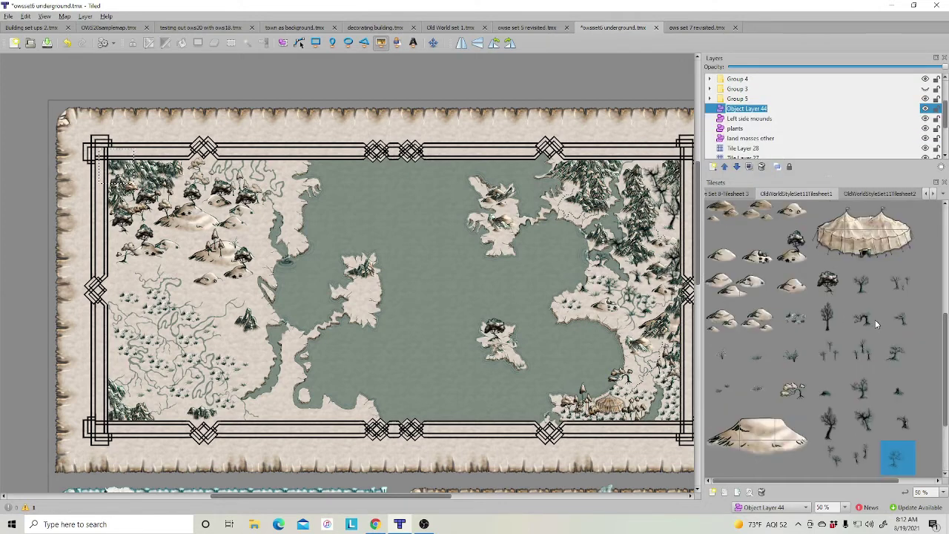
pyautogui.scroll(-1, 875, 324)
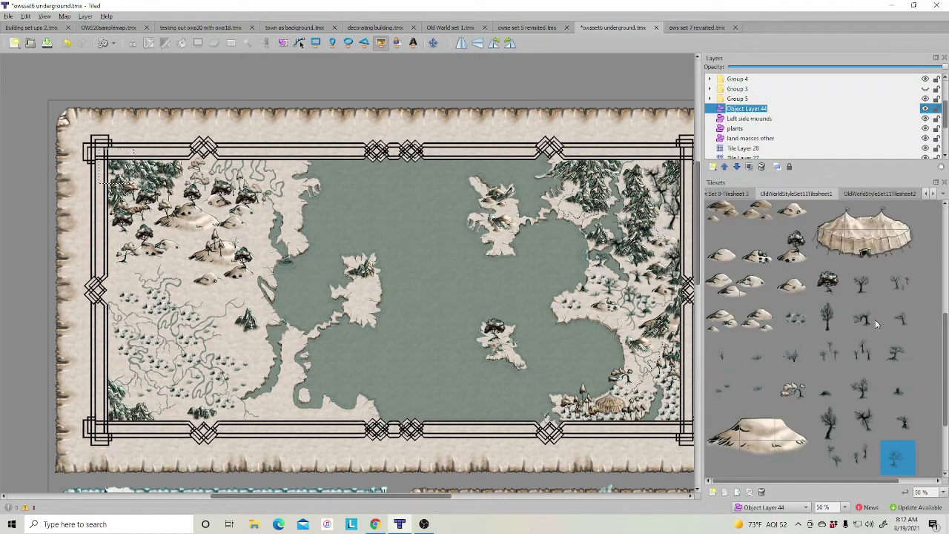
# - Place two small weed tiles on the western land mass
pyautogui.click(853, 287)
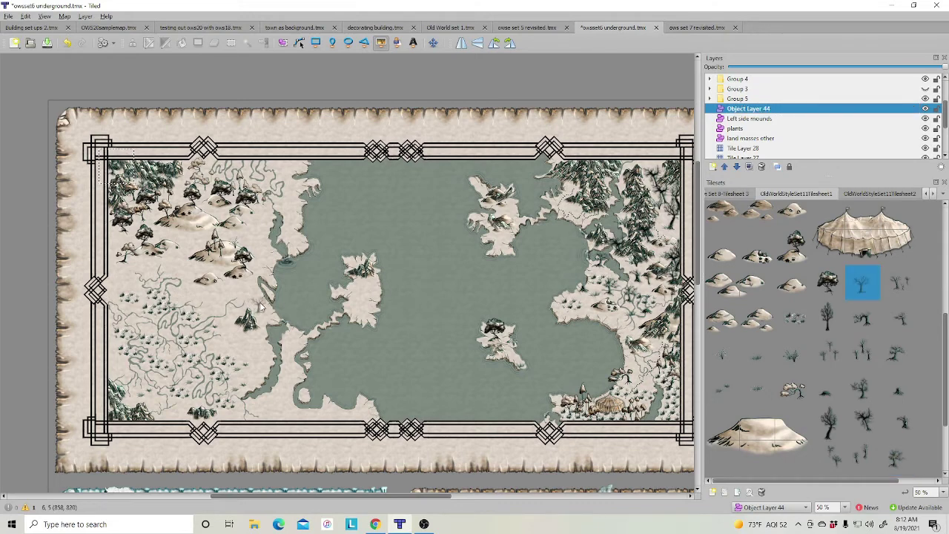
pyautogui.click(897, 288)
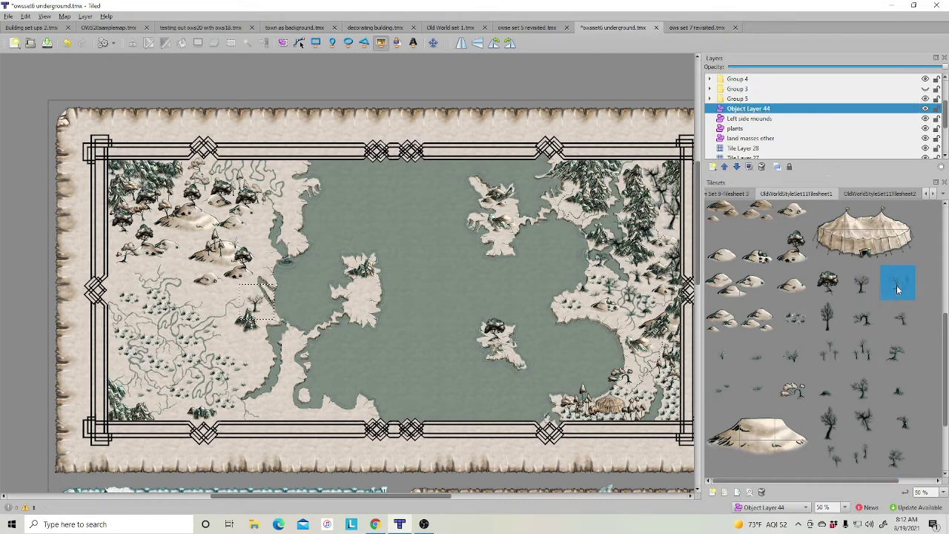
pyautogui.click(228, 318)
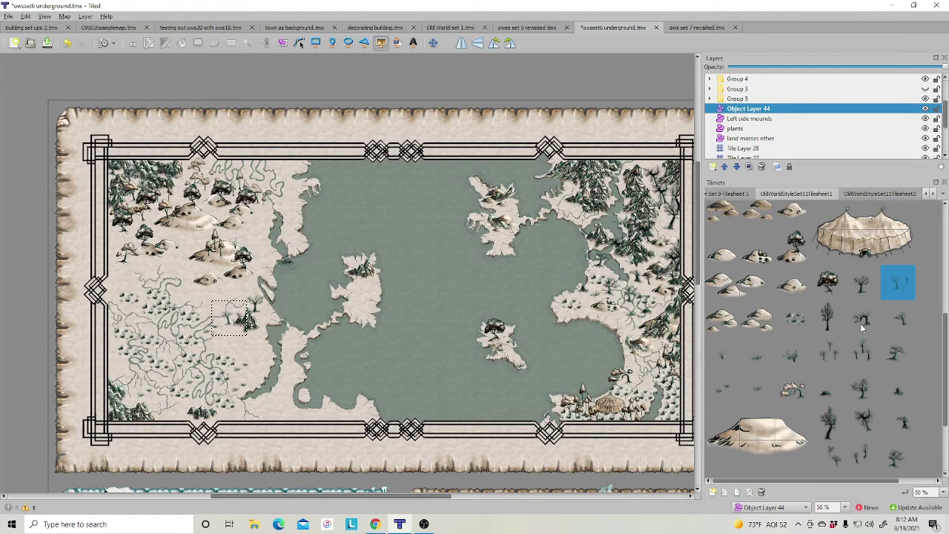
pyautogui.click(894, 356)
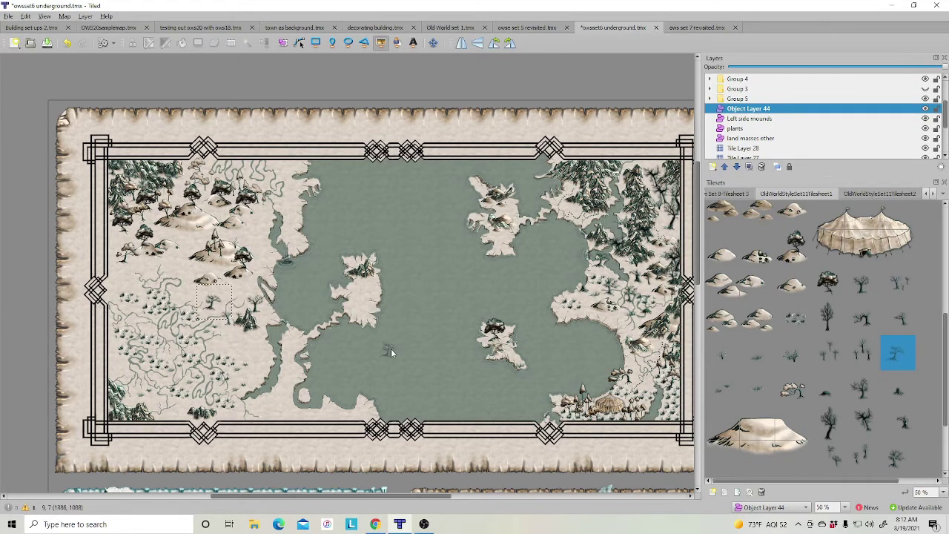
pyautogui.click(214, 301)
pyautogui.click(831, 354)
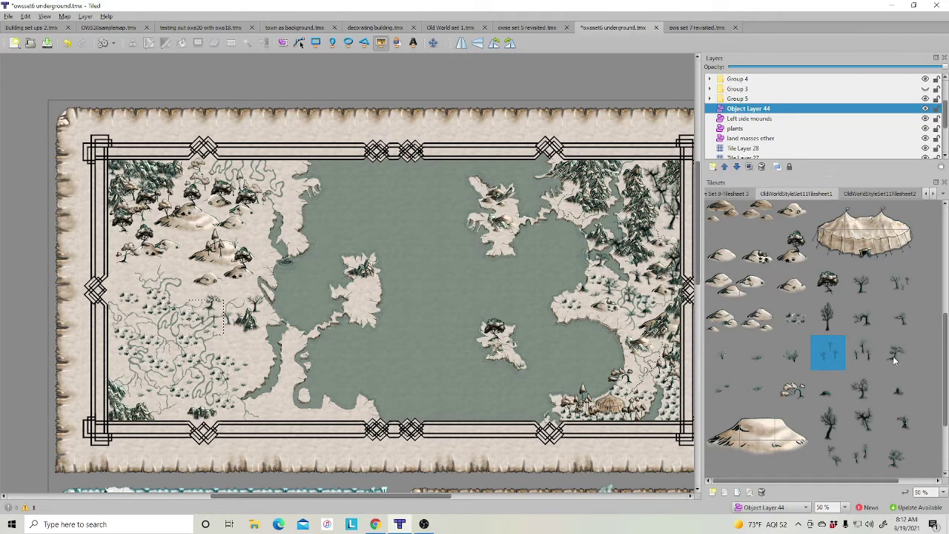
pyautogui.click(865, 352)
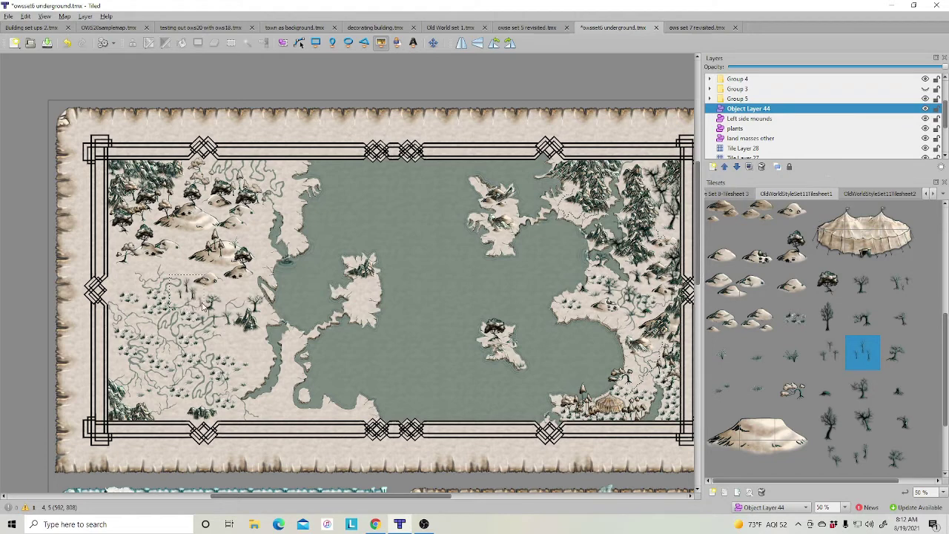
pyautogui.click(186, 293)
# - Add a small snowy shrub tile to the western land
pyautogui.click(859, 405)
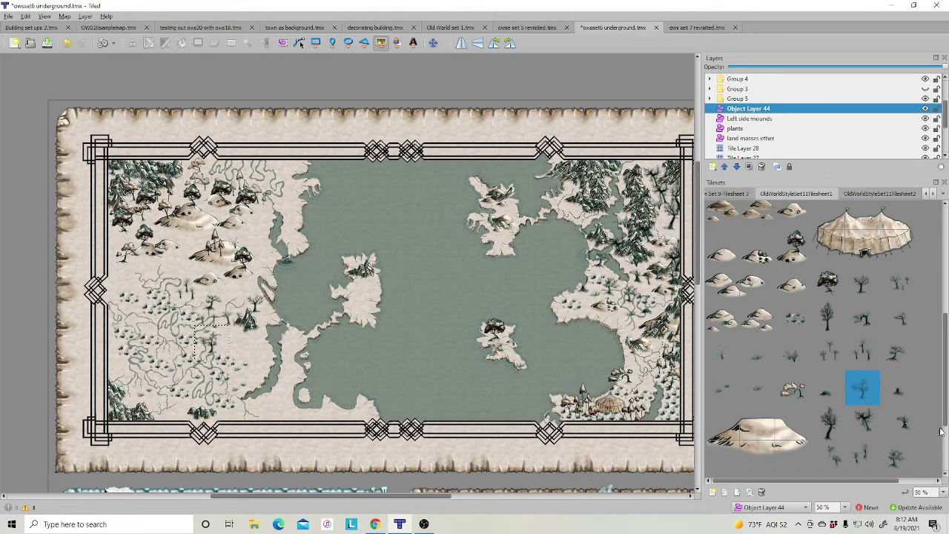
pyautogui.click(903, 431)
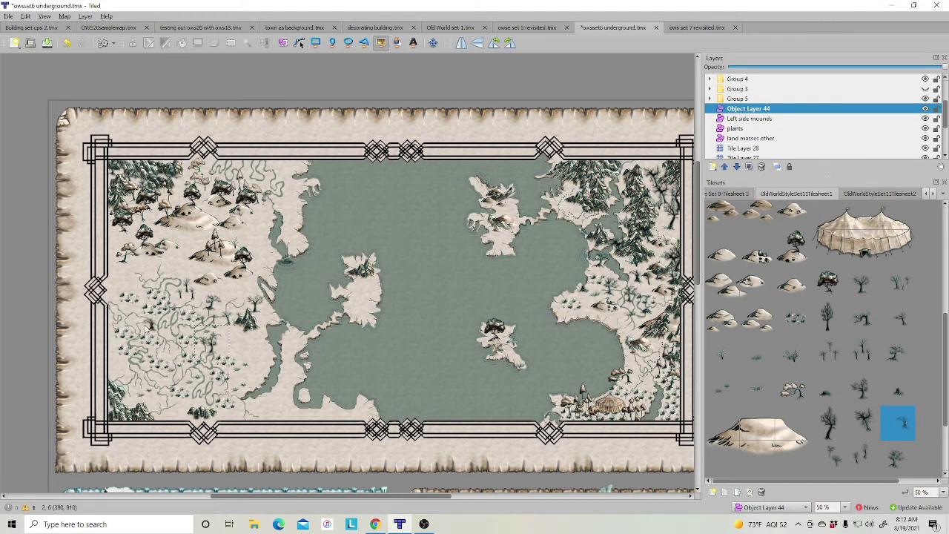
pyautogui.click(810, 392)
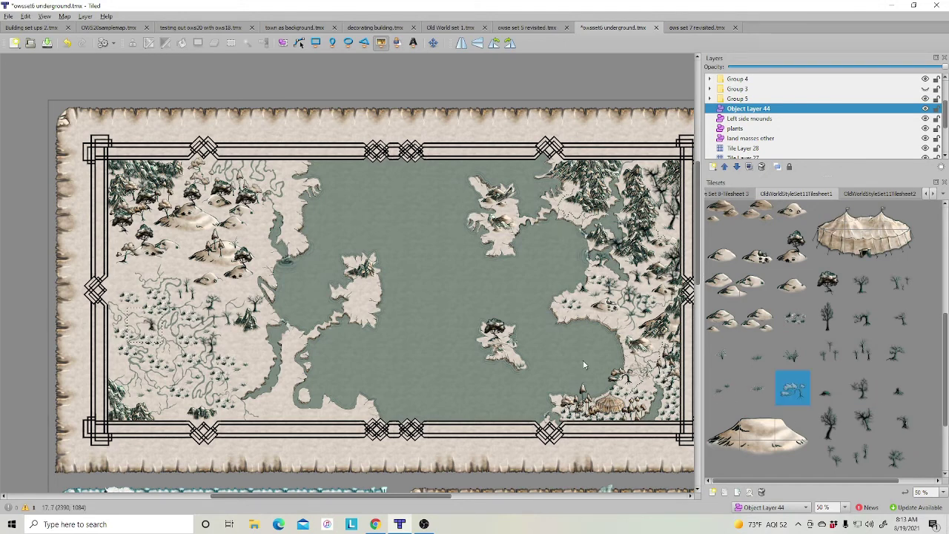
pyautogui.click(233, 295)
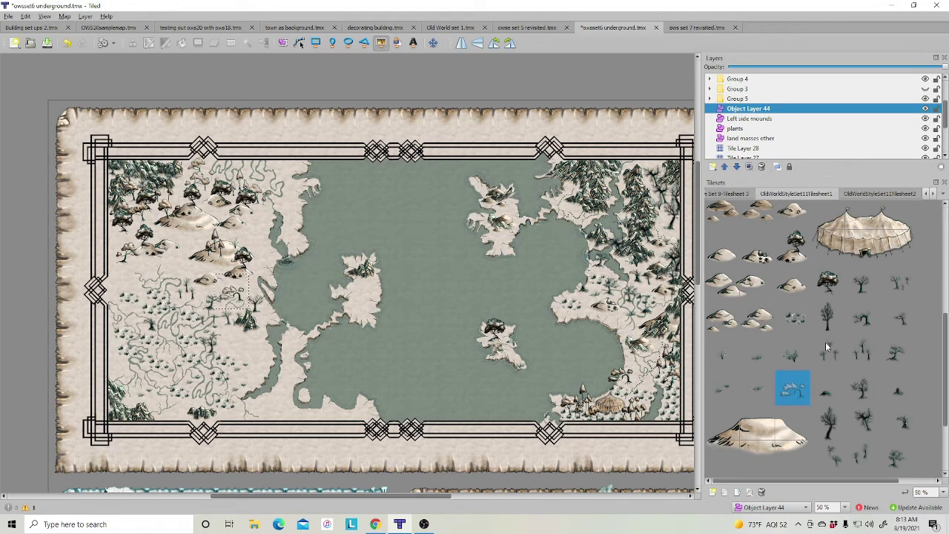
pyautogui.scroll(-3, 859, 355)
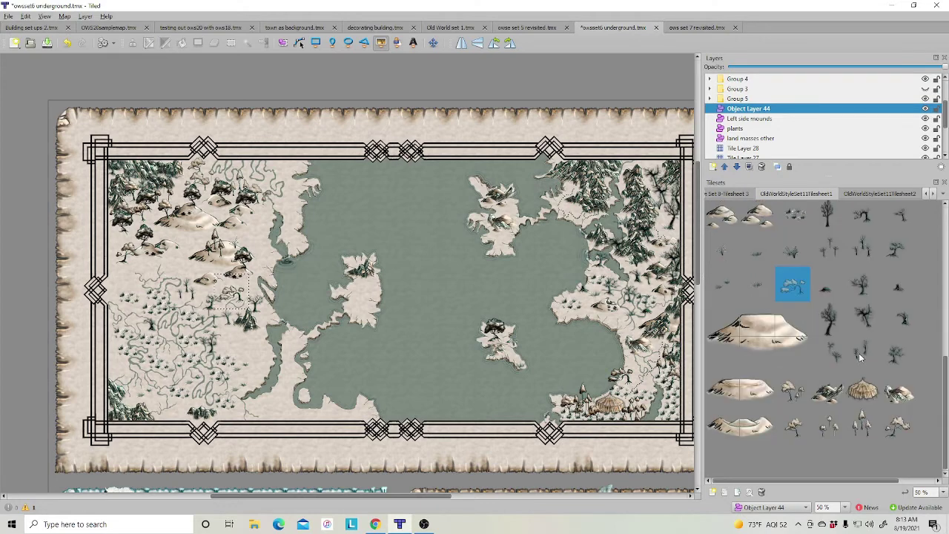
pyautogui.click(796, 396)
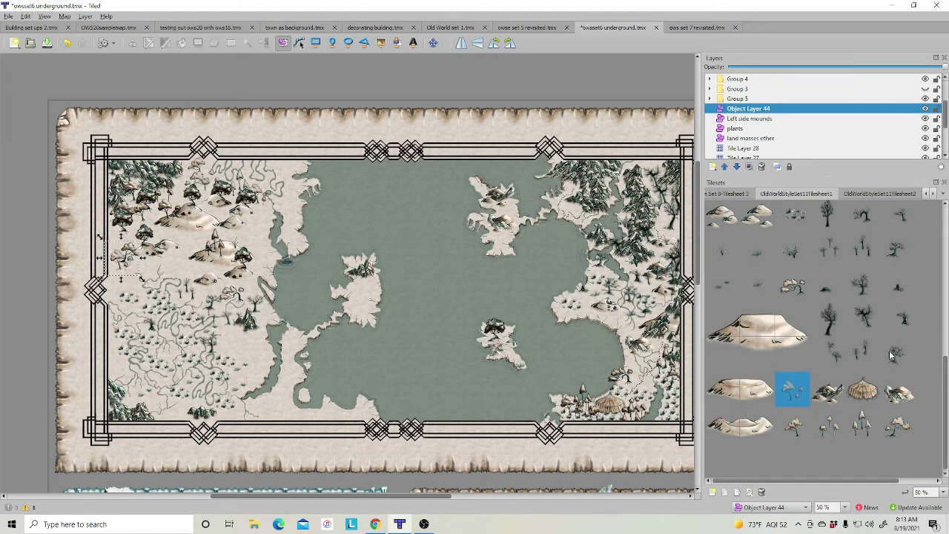
# - Insert two snowy weed clumps as tile objects, by the upper-left mounds and western shore
pyautogui.scroll(2, 919, 359)
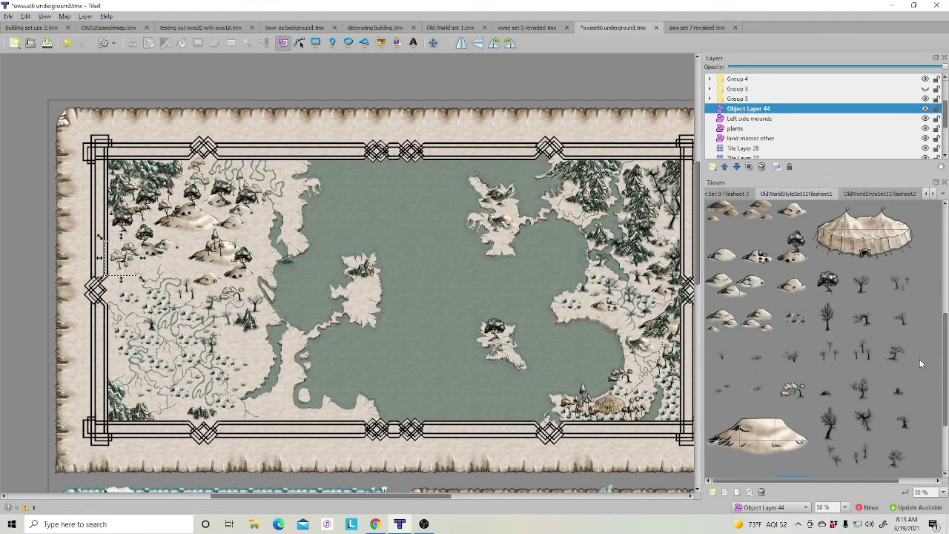
pyautogui.click(793, 318)
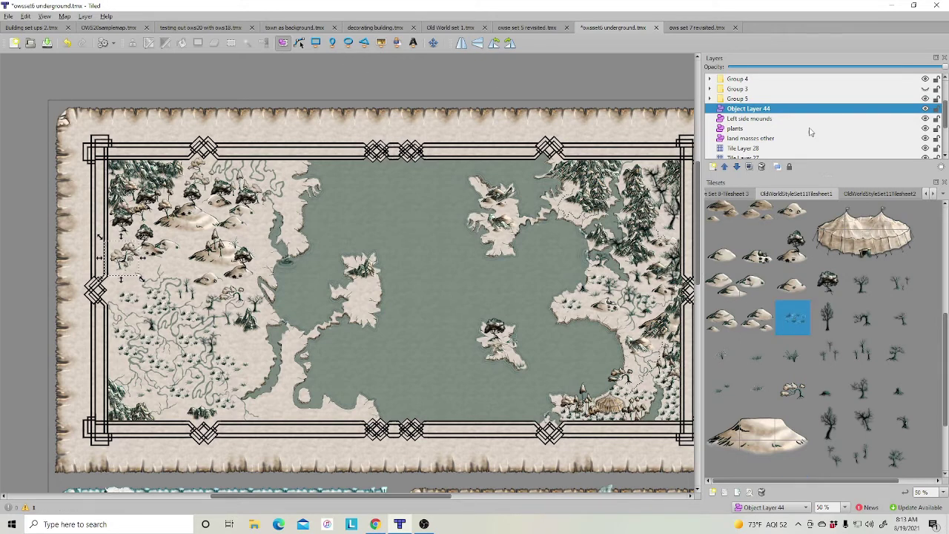
pyautogui.click(380, 42)
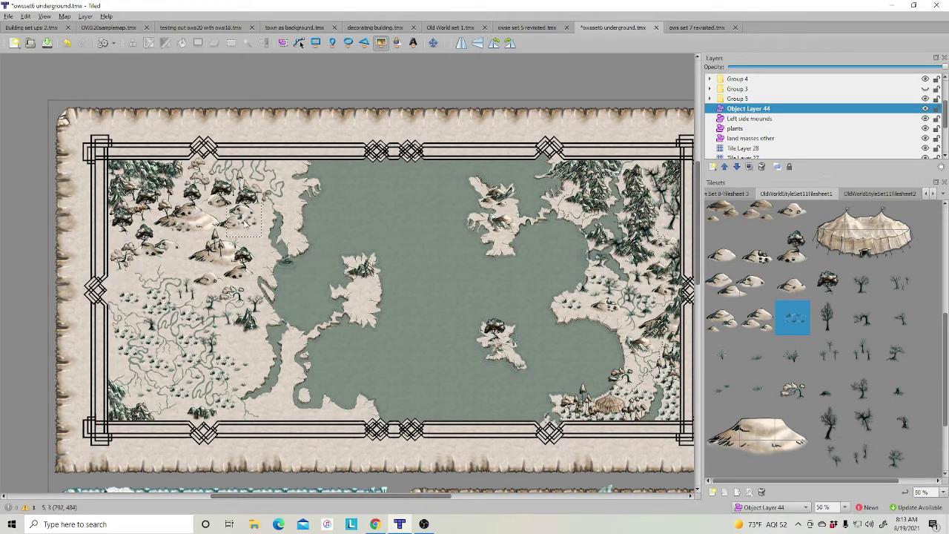
pyautogui.click(297, 222)
pyautogui.click(290, 346)
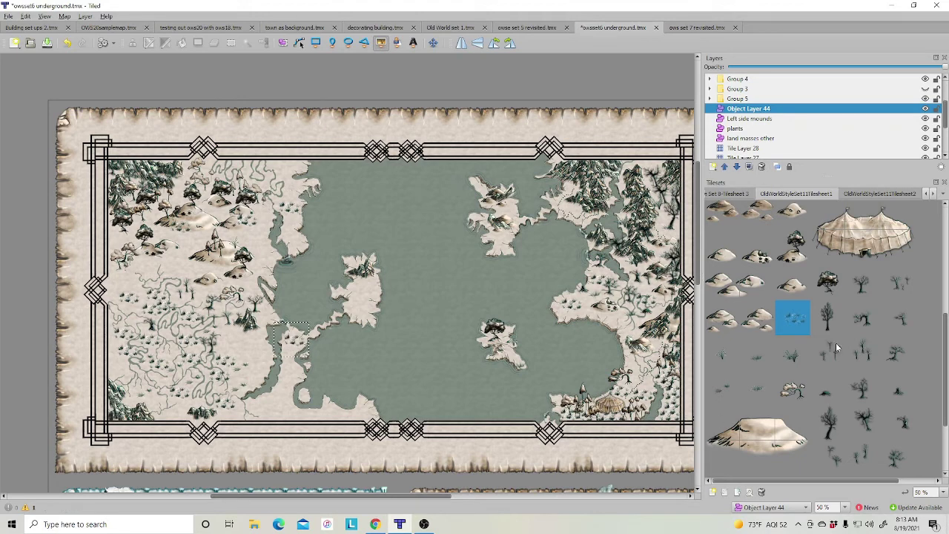
# - Add two grass sprigs on the western land, one near the left map border
pyautogui.click(770, 354)
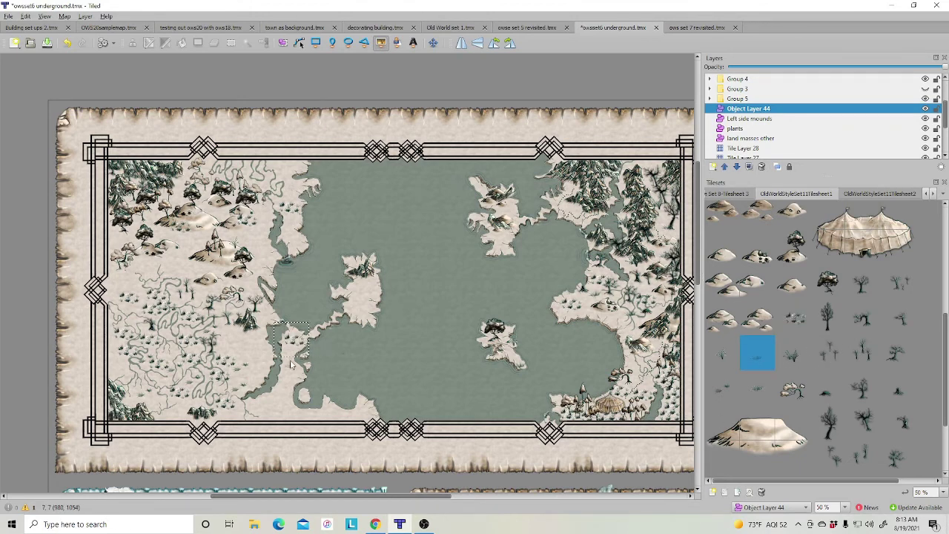
pyautogui.click(269, 256)
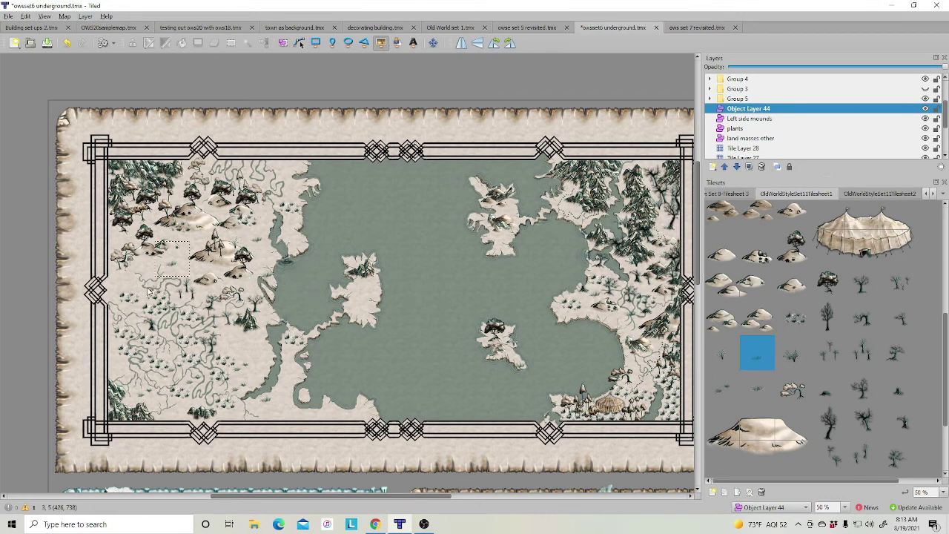
pyautogui.click(119, 279)
# - Scroll the map right and down to frame the whole bordered map, including its right edge
pyautogui.scroll(-3, 874, 391)
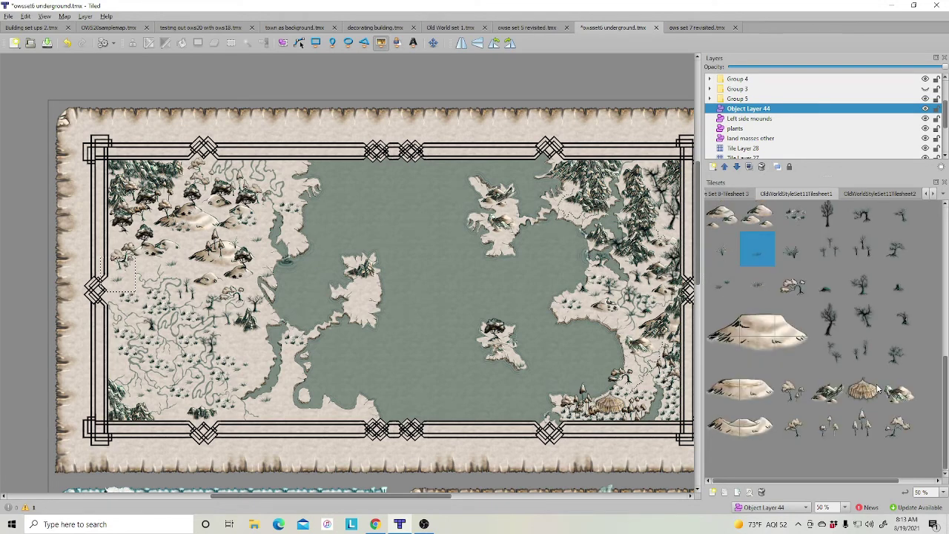
pyautogui.hscroll(3, 404, 497)
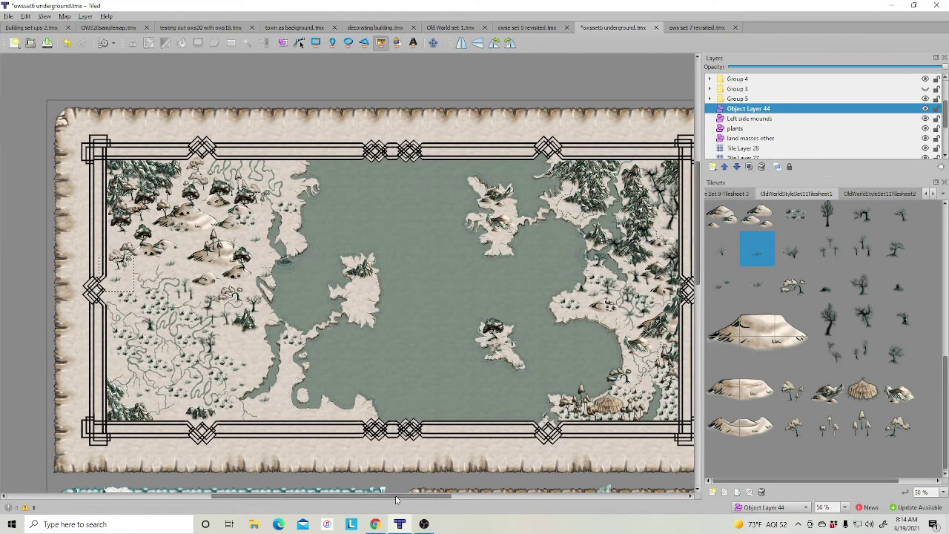
pyautogui.hscroll(2, 409, 501)
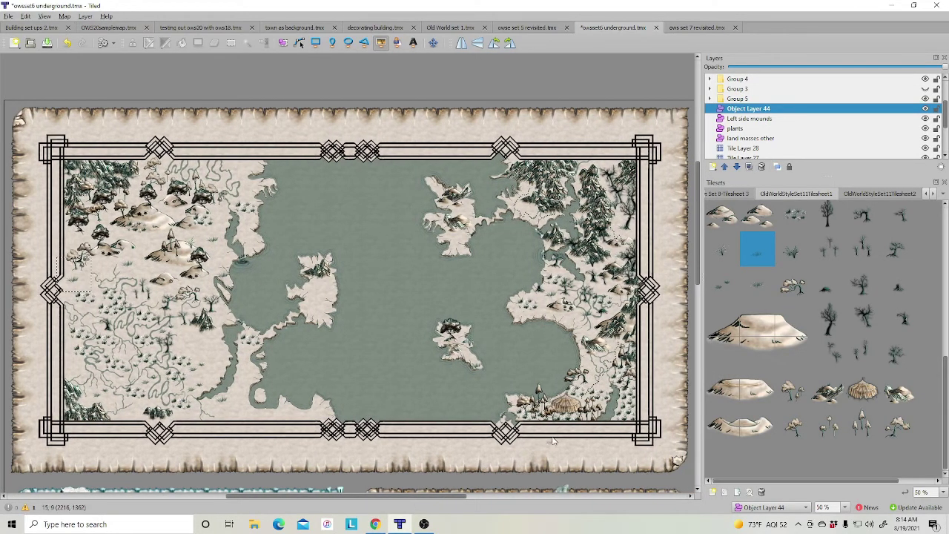
pyautogui.scroll(-3, 599, 412)
pyautogui.scroll(3, 602, 408)
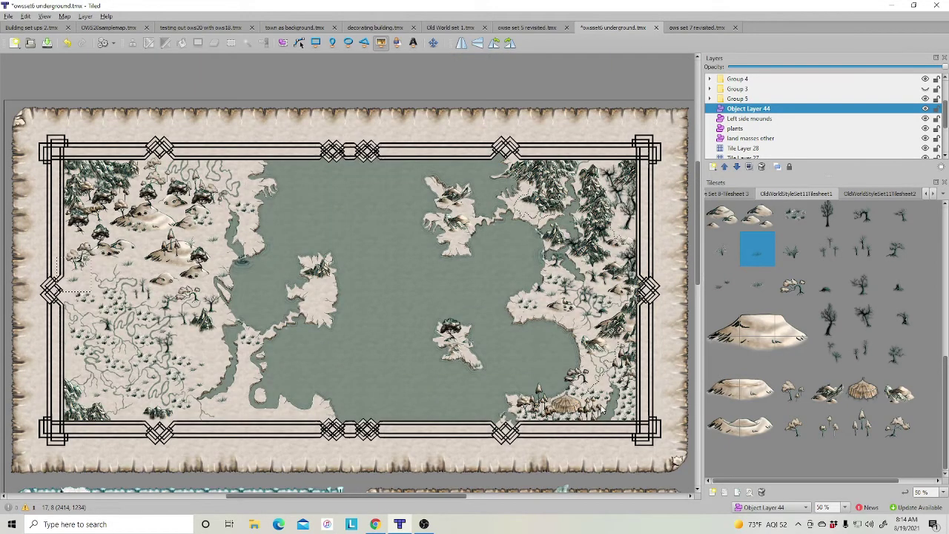